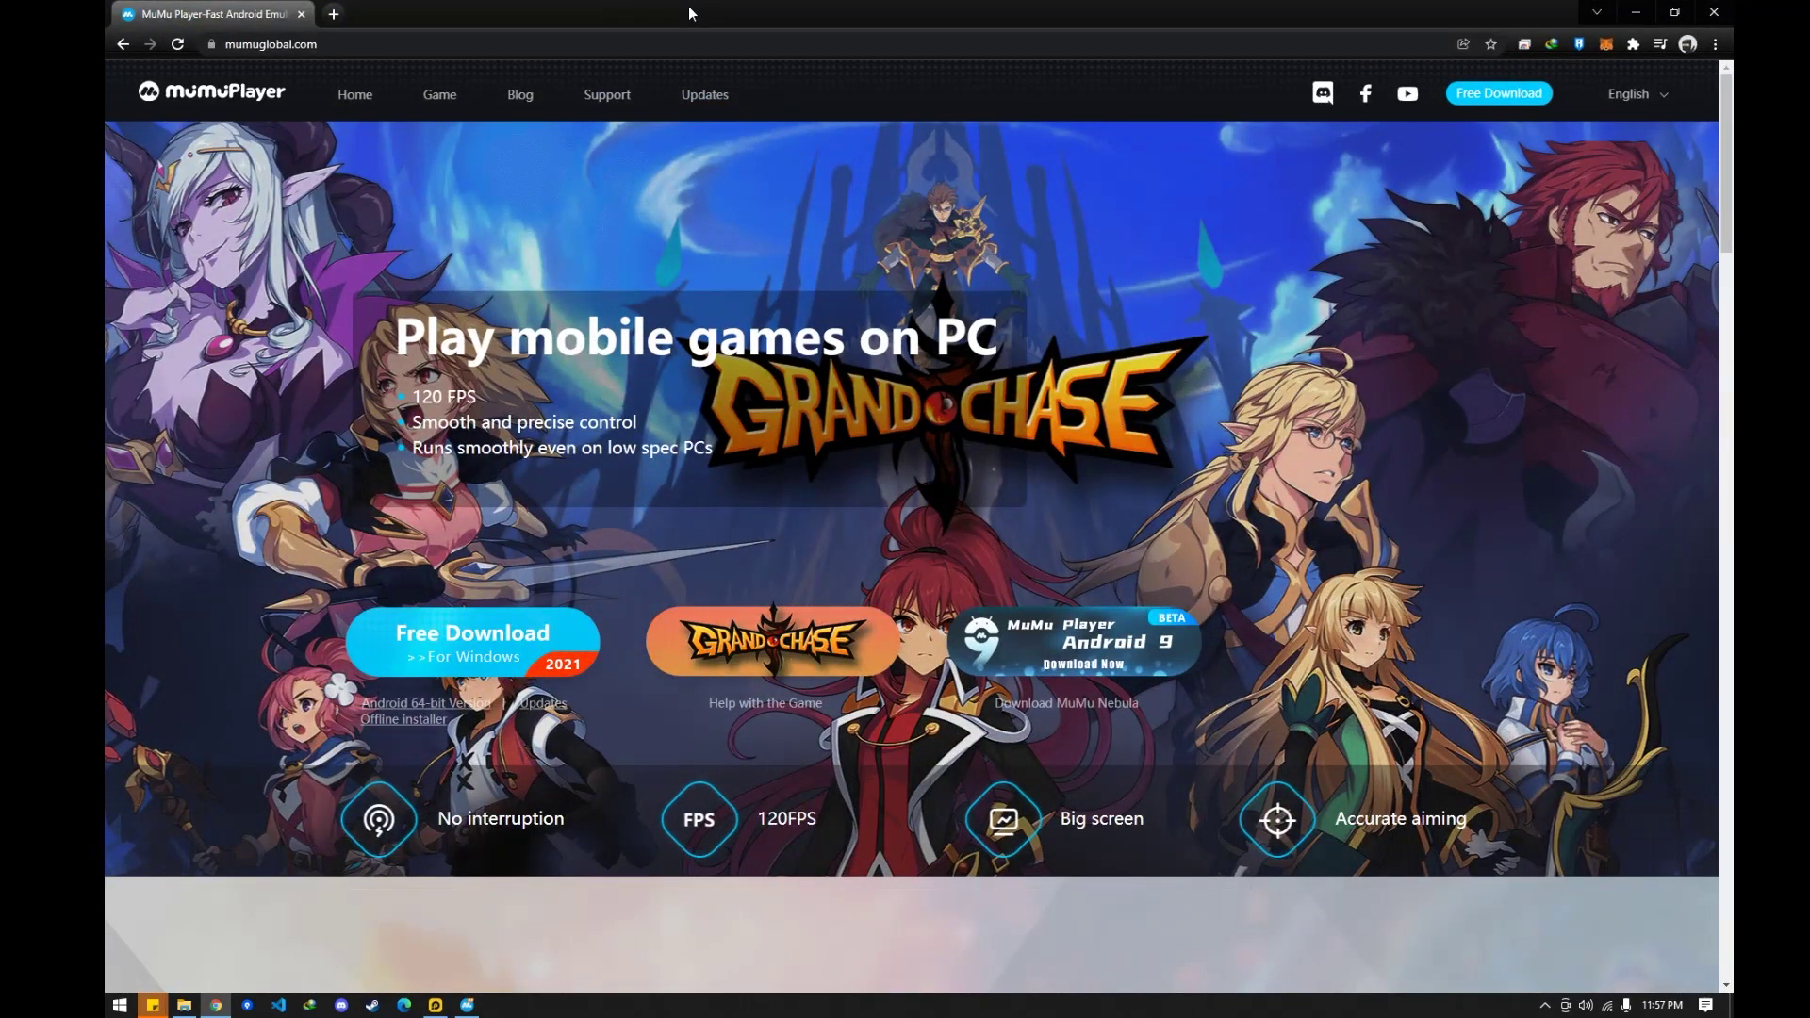
Scroll the MuMu Player homepage to 'Play tons of mobile games for free' and advance the carousel to MINECRAFT
{"action": "left_click", "coordinate": [335, 45]}
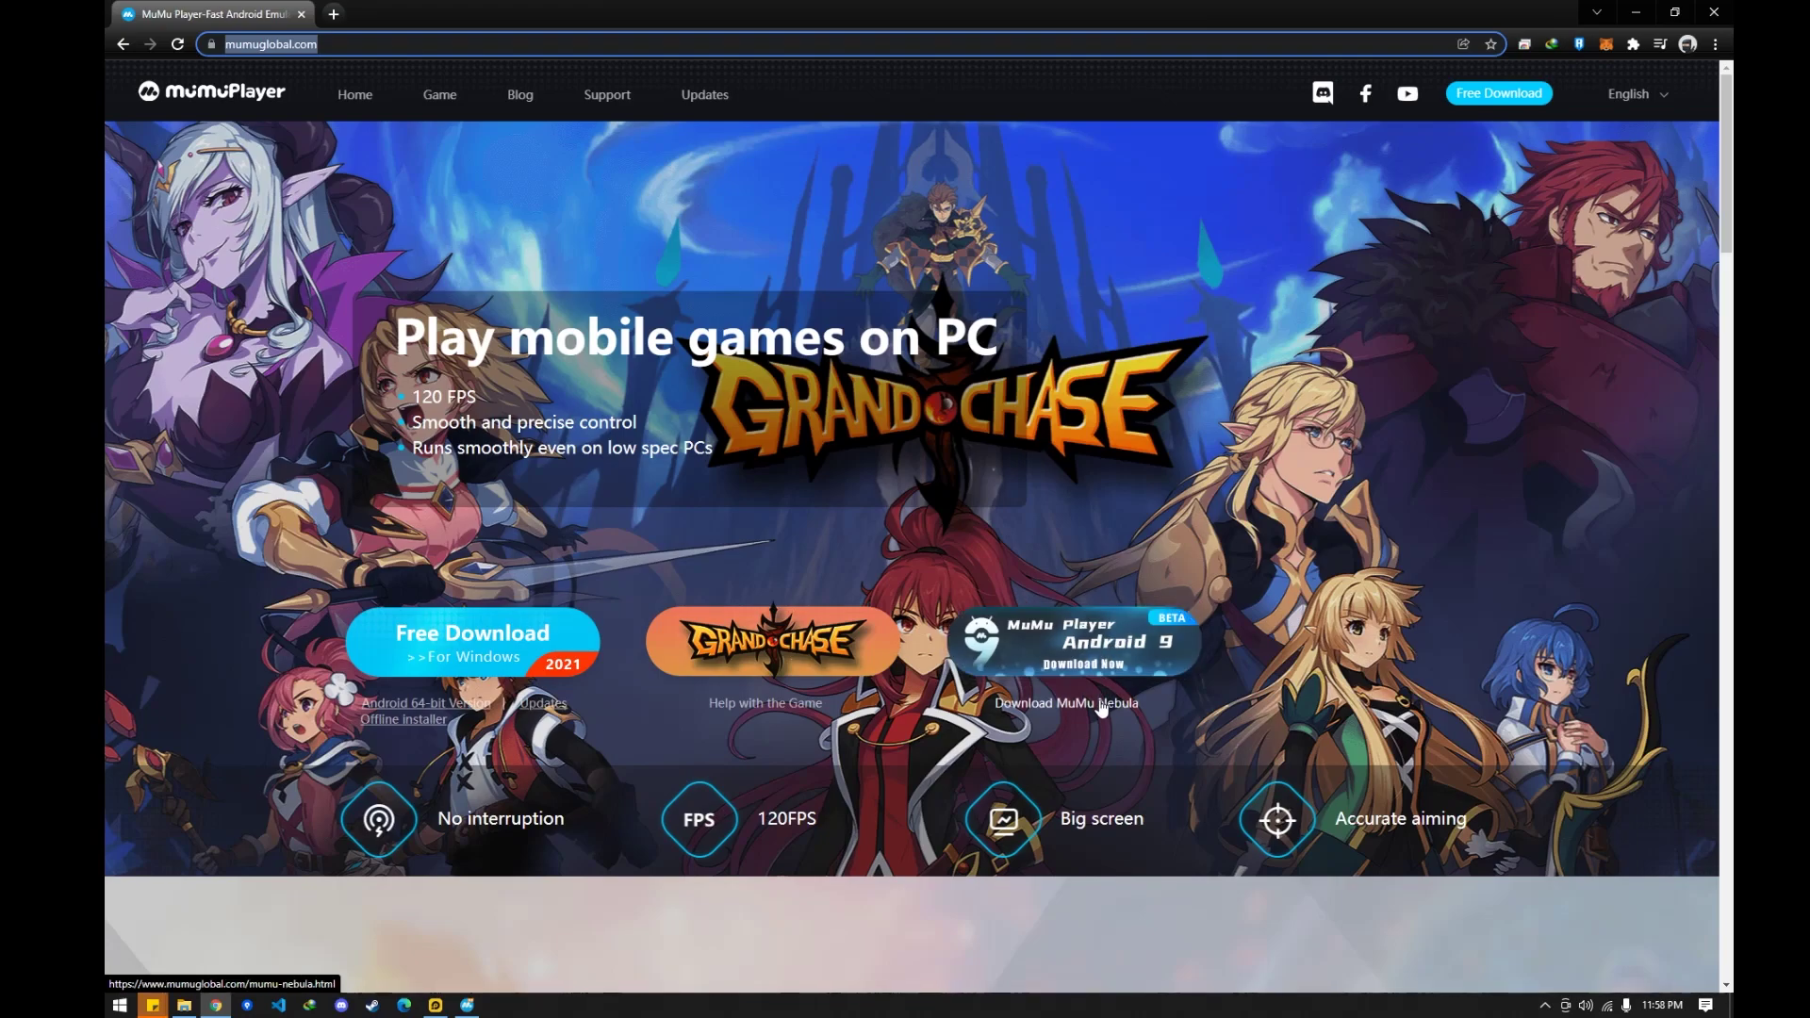
{"action": "mouse_move", "coordinate": [467, 1005]}
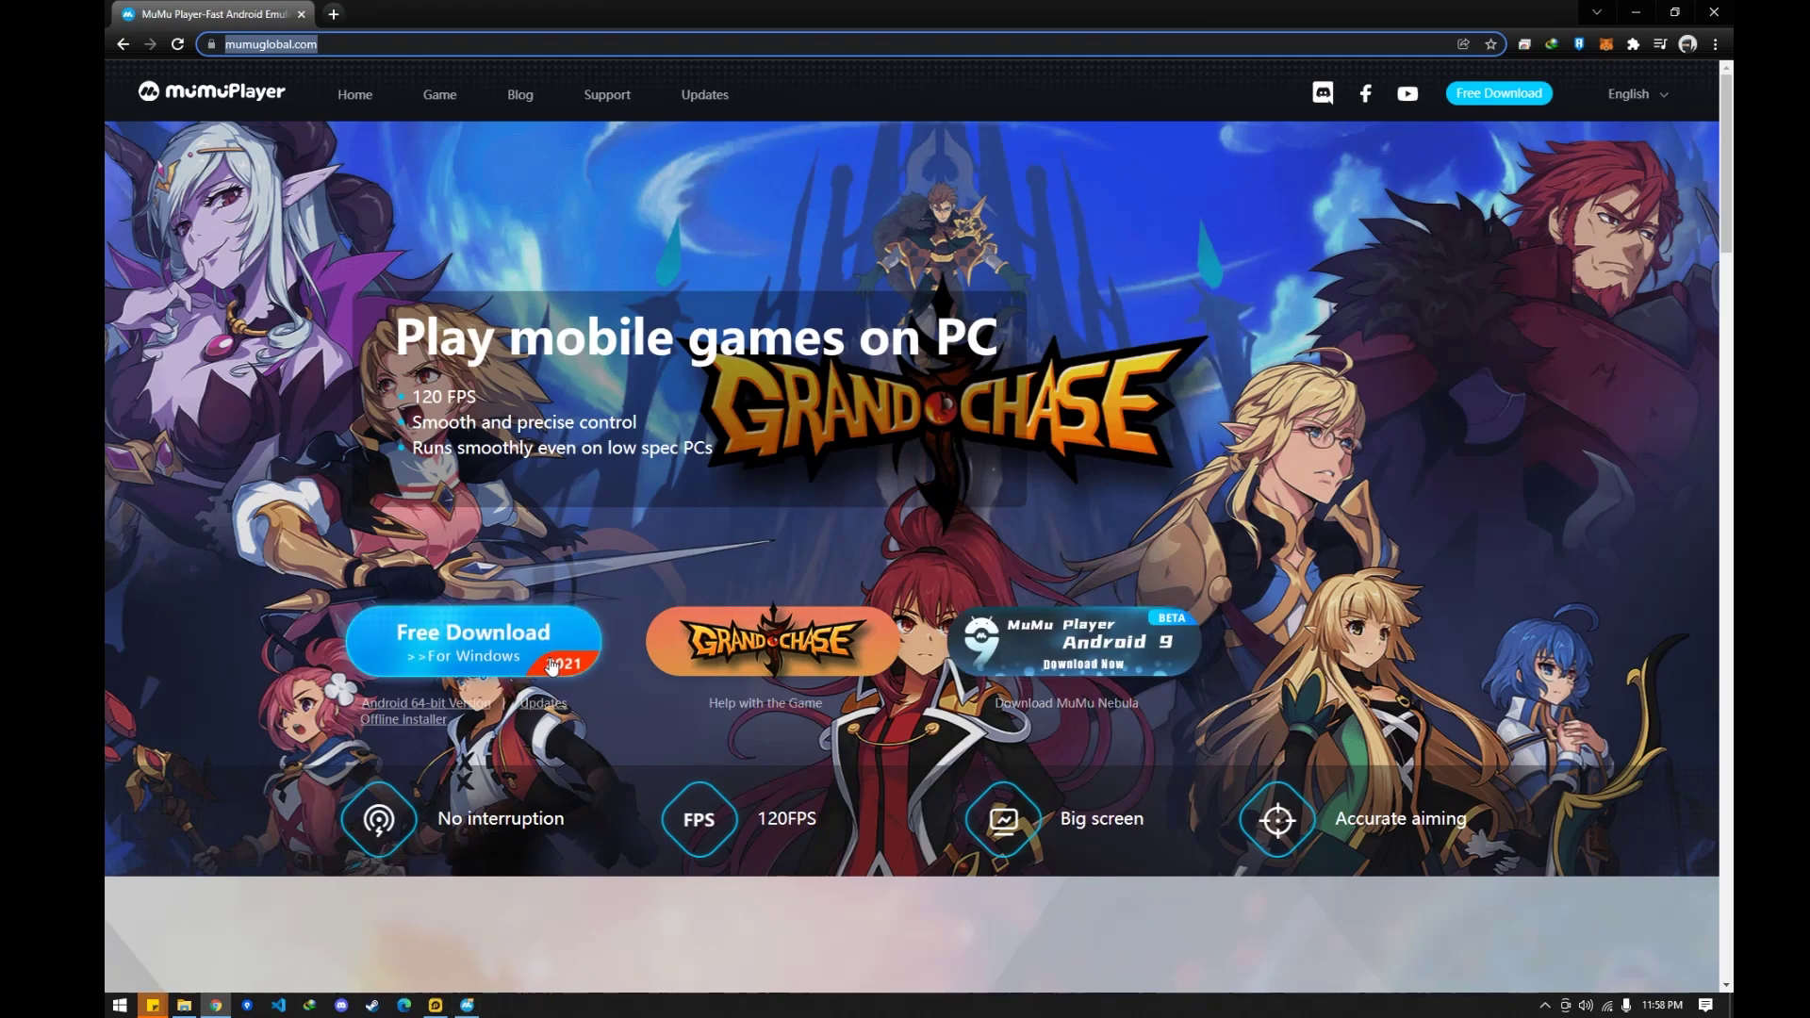
{"action": "scroll", "coordinate": [638, 647], "scroll_direction": "down", "scroll_amount": 5}
{"action": "scroll", "coordinate": [649, 639], "scroll_direction": "down", "scroll_amount": 5}
{"action": "scroll", "coordinate": [651, 637], "scroll_direction": "up", "scroll_amount": 4}
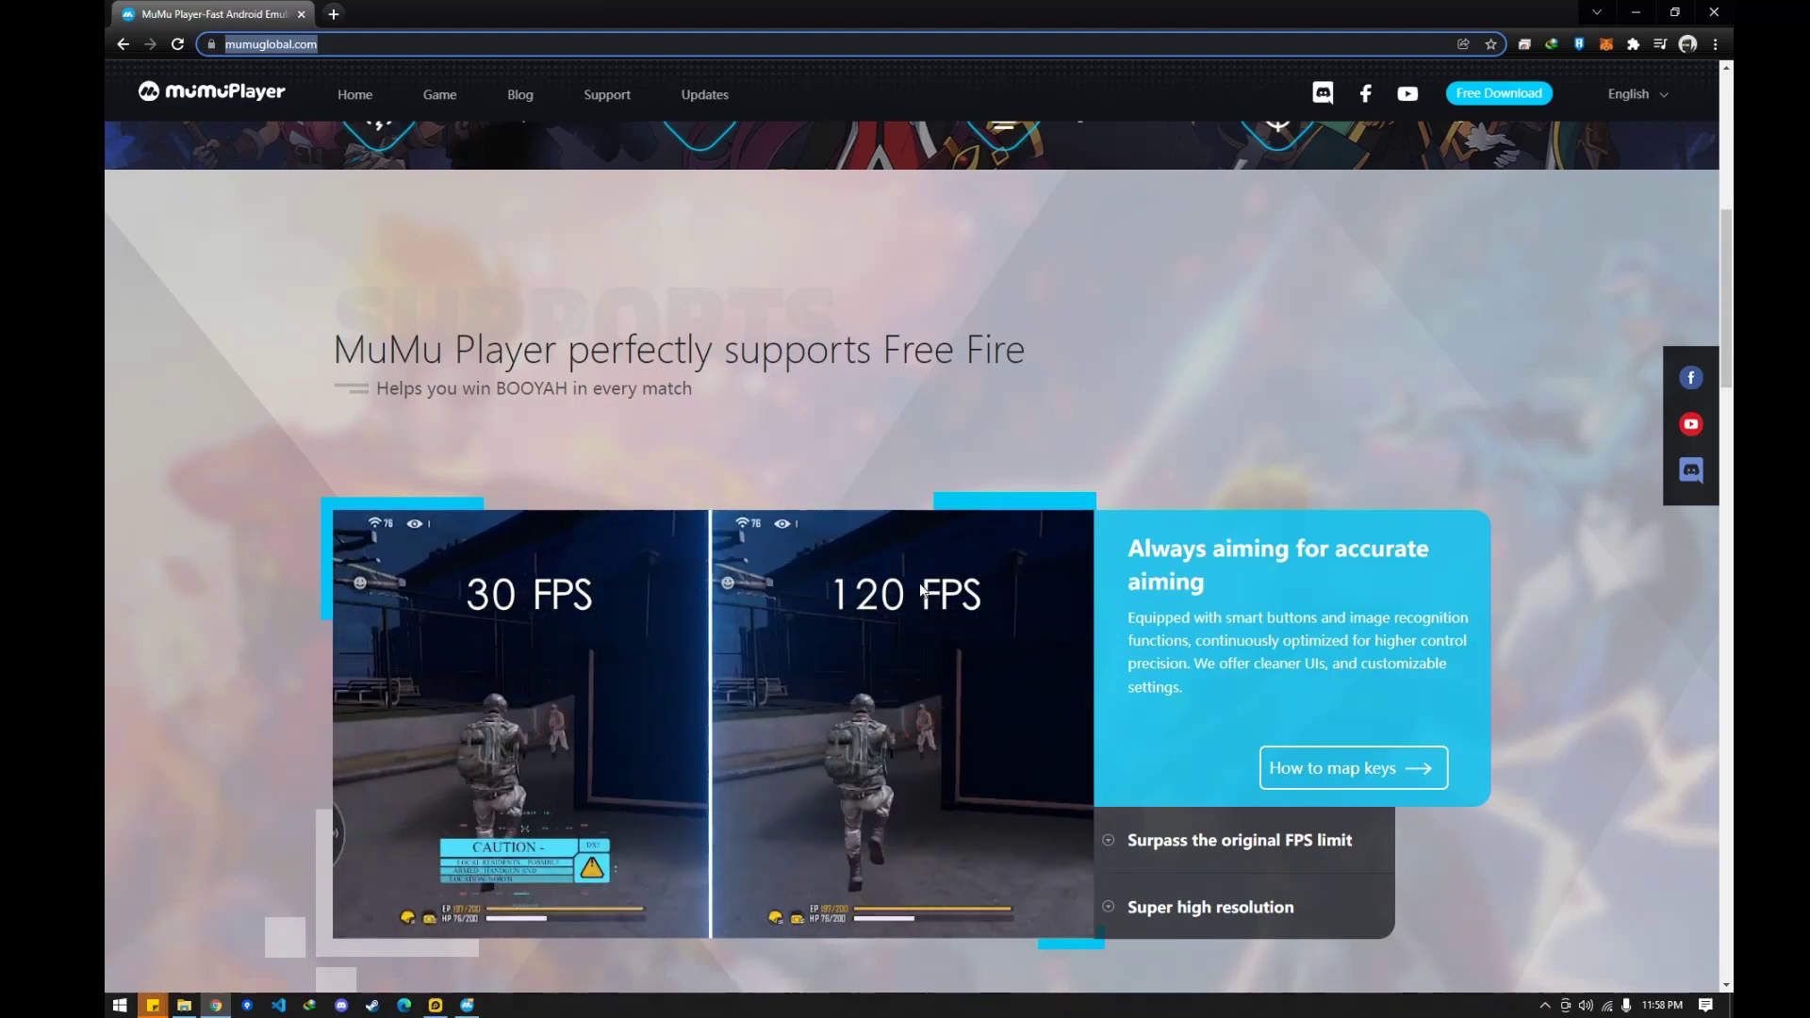
{"action": "scroll", "coordinate": [919, 589], "scroll_direction": "down", "scroll_amount": 5}
{"action": "scroll", "coordinate": [919, 589], "scroll_direction": "up", "scroll_amount": 5}
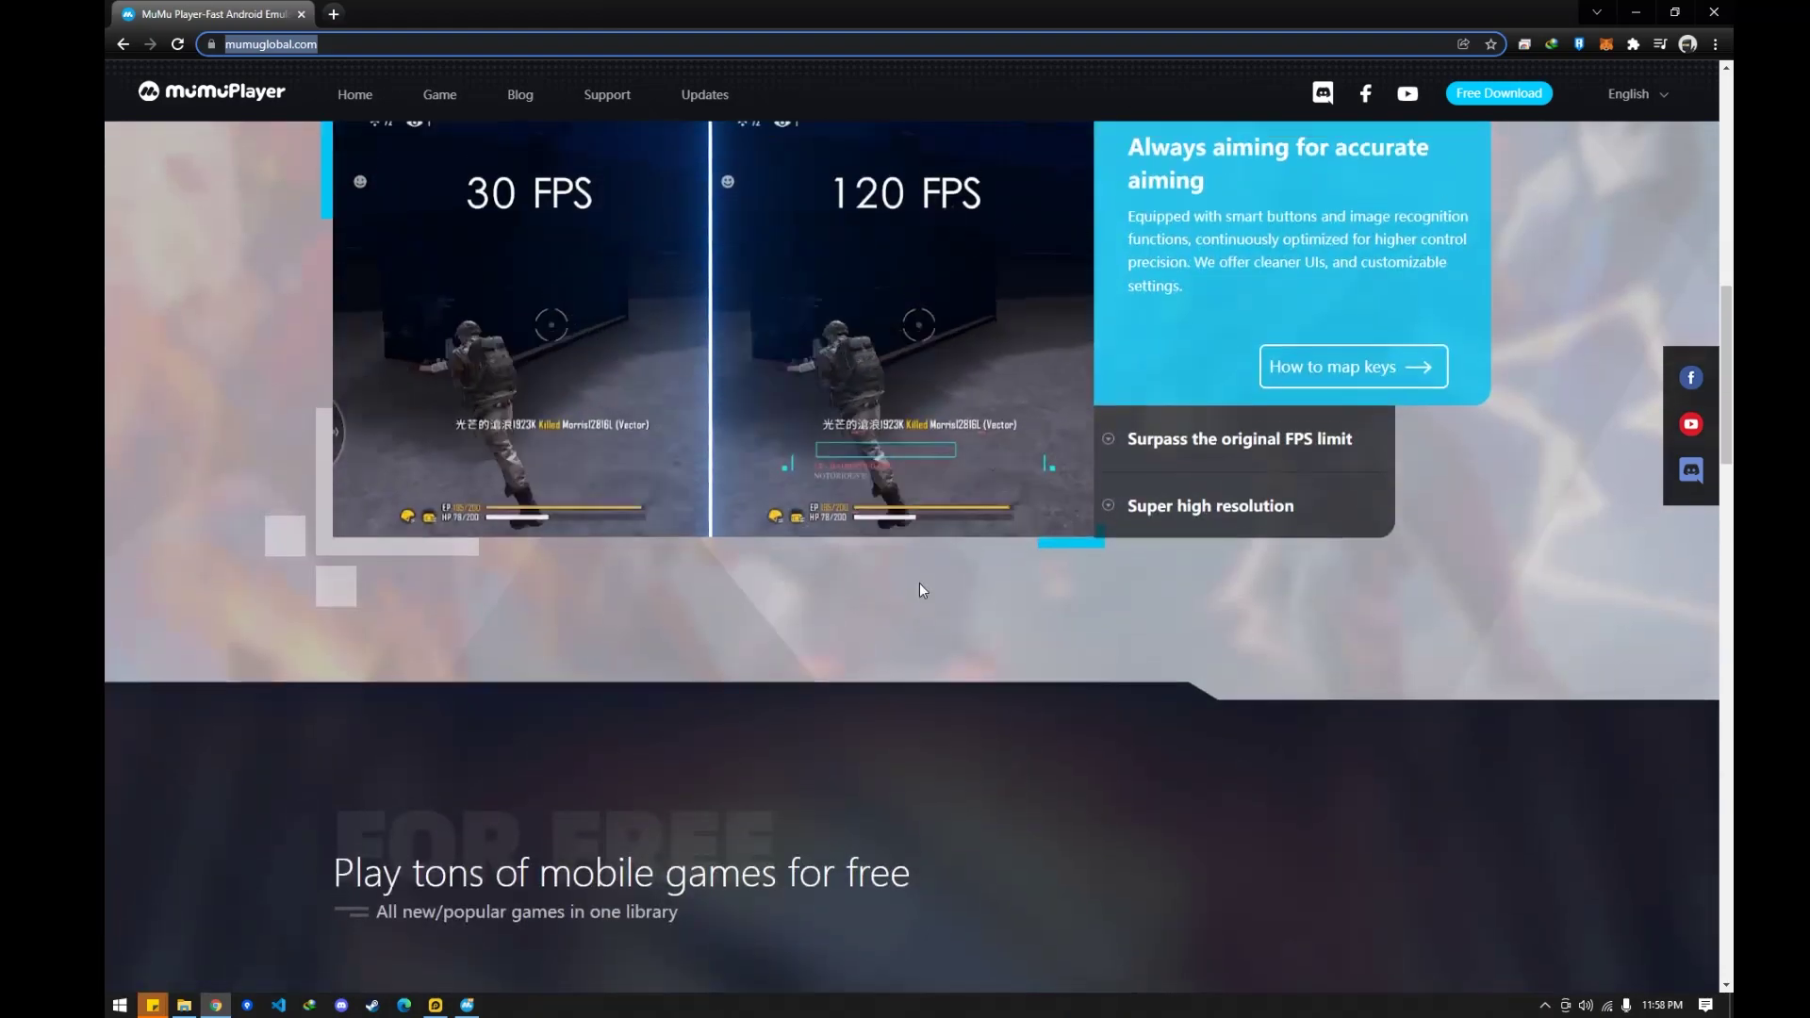
{"action": "scroll", "coordinate": [1033, 628], "scroll_direction": "down", "scroll_amount": 2}
{"action": "scroll", "coordinate": [1033, 628], "scroll_direction": "down", "scroll_amount": 18}
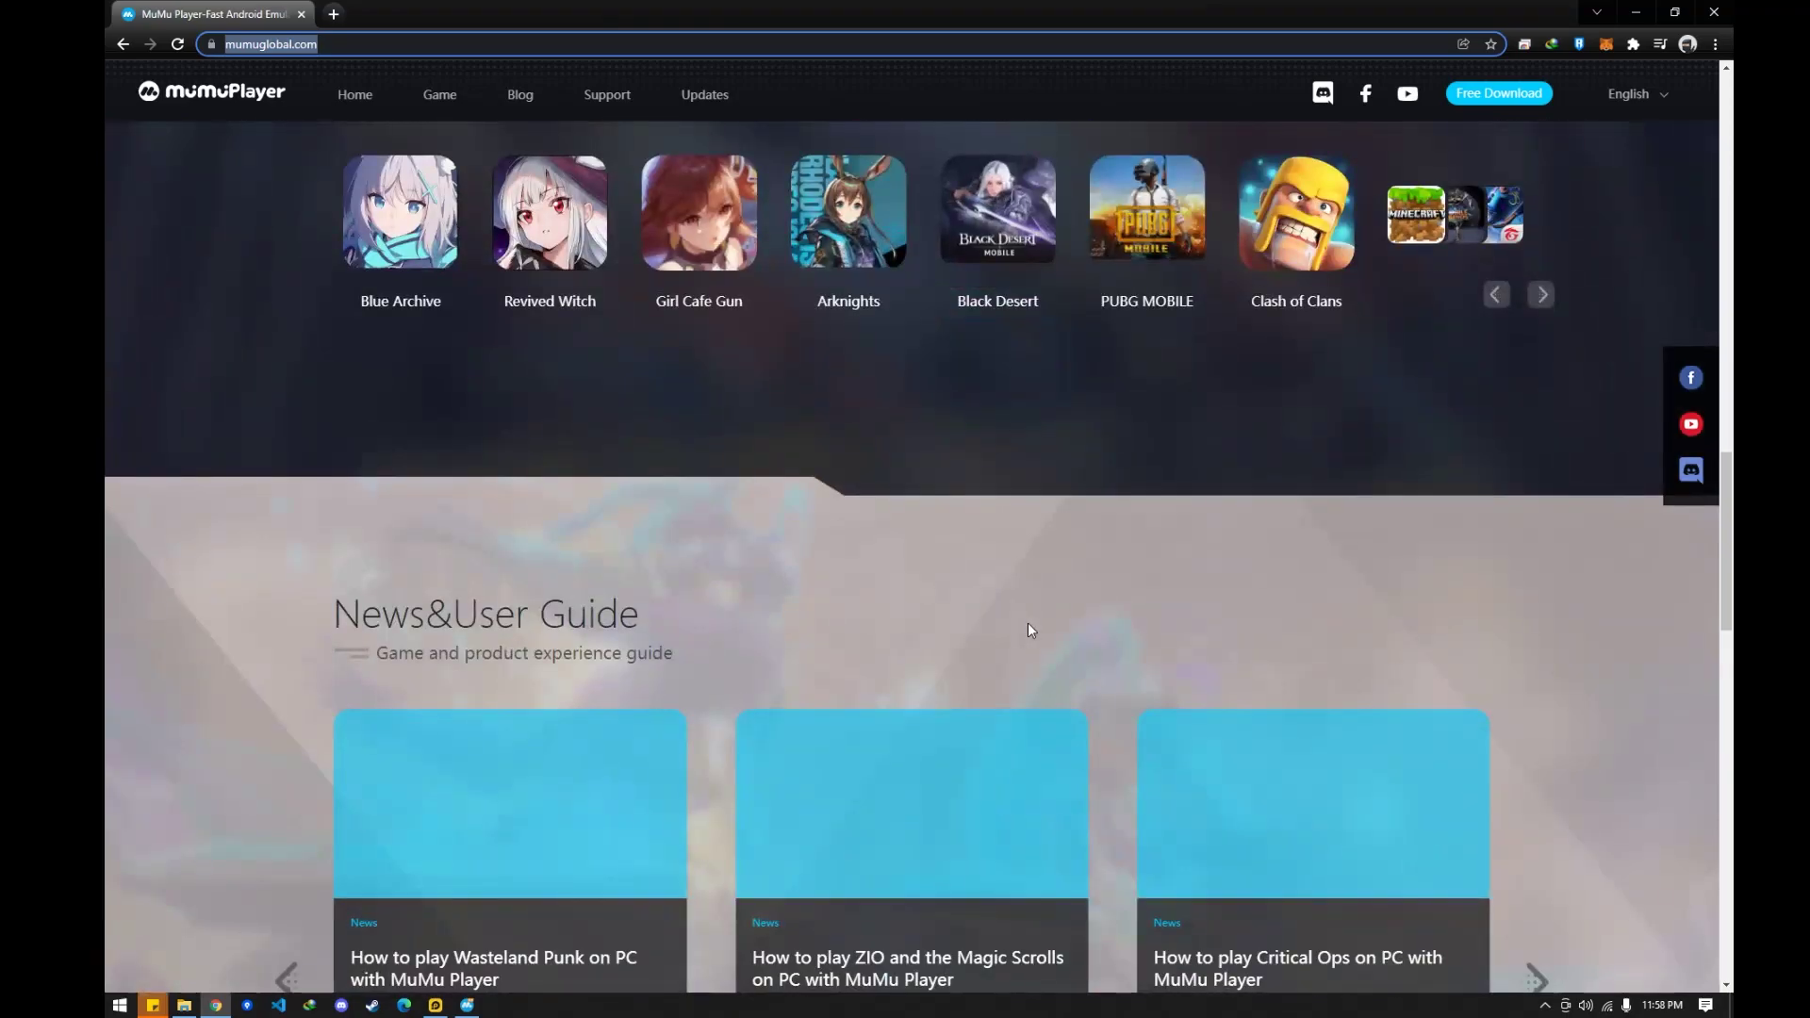
{"action": "scroll", "coordinate": [1027, 627], "scroll_direction": "down", "scroll_amount": 10}
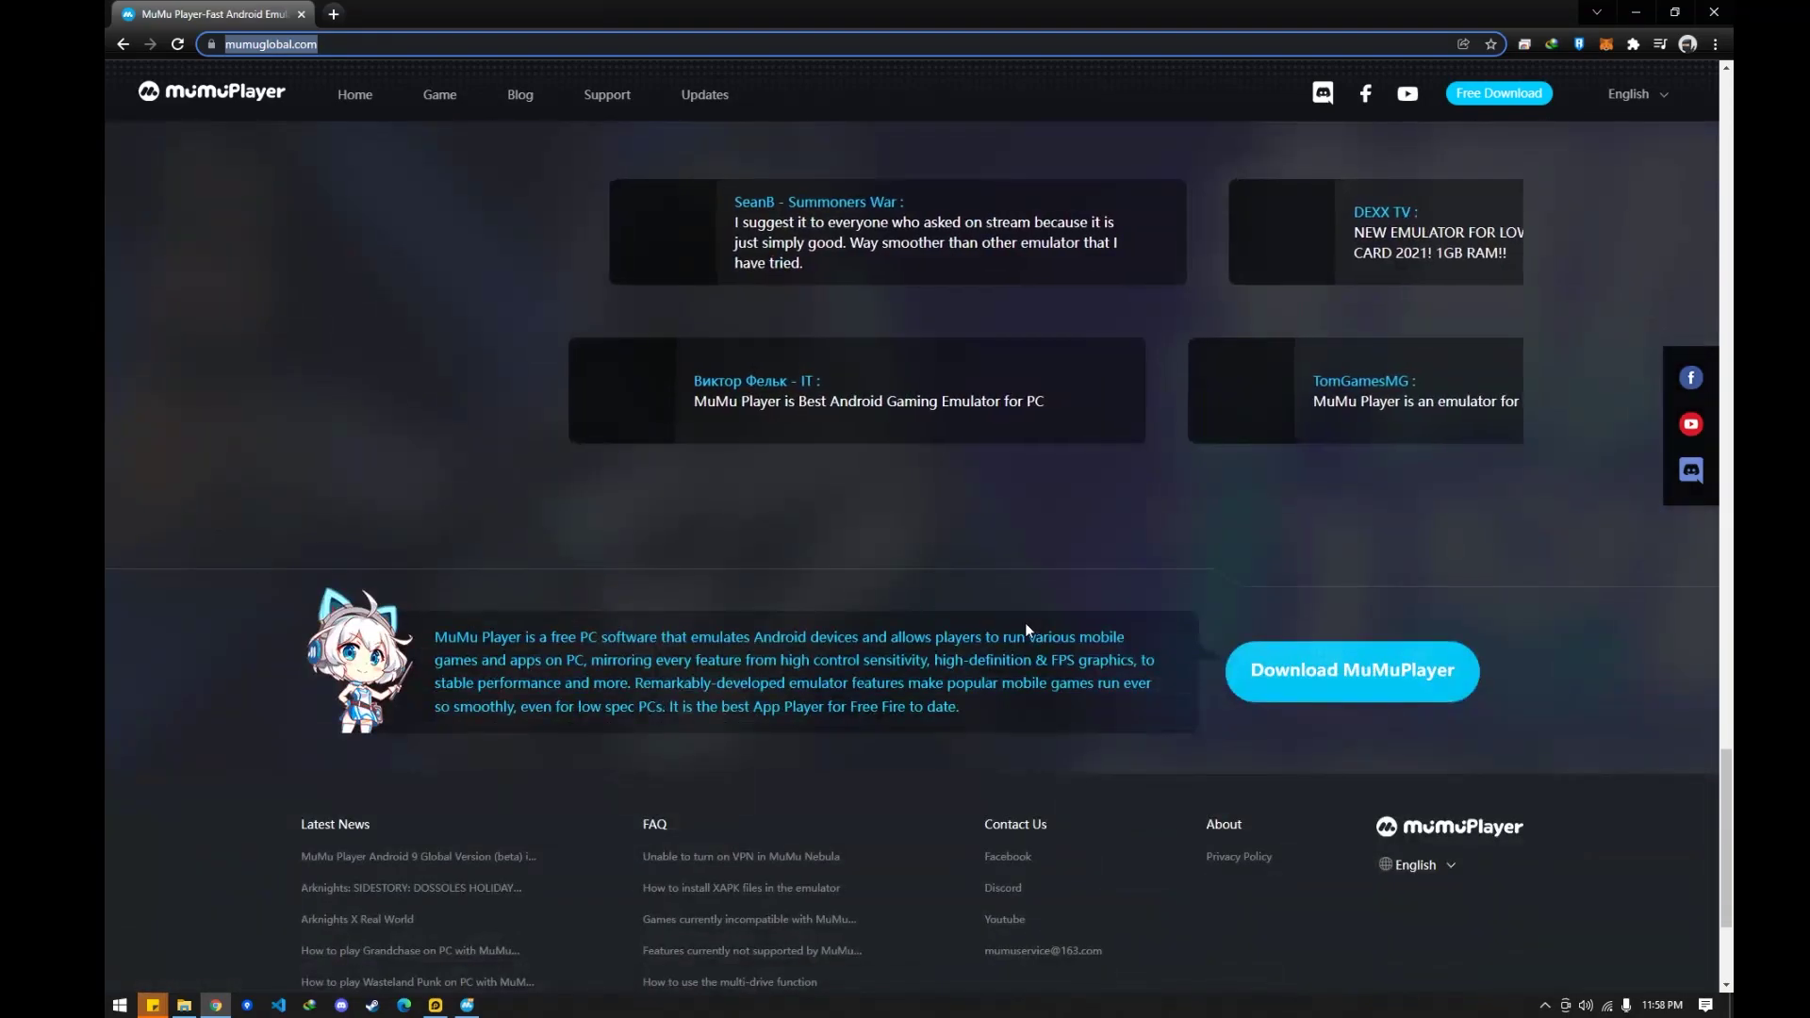
{"action": "scroll", "coordinate": [1025, 627], "scroll_direction": "up", "scroll_amount": 10}
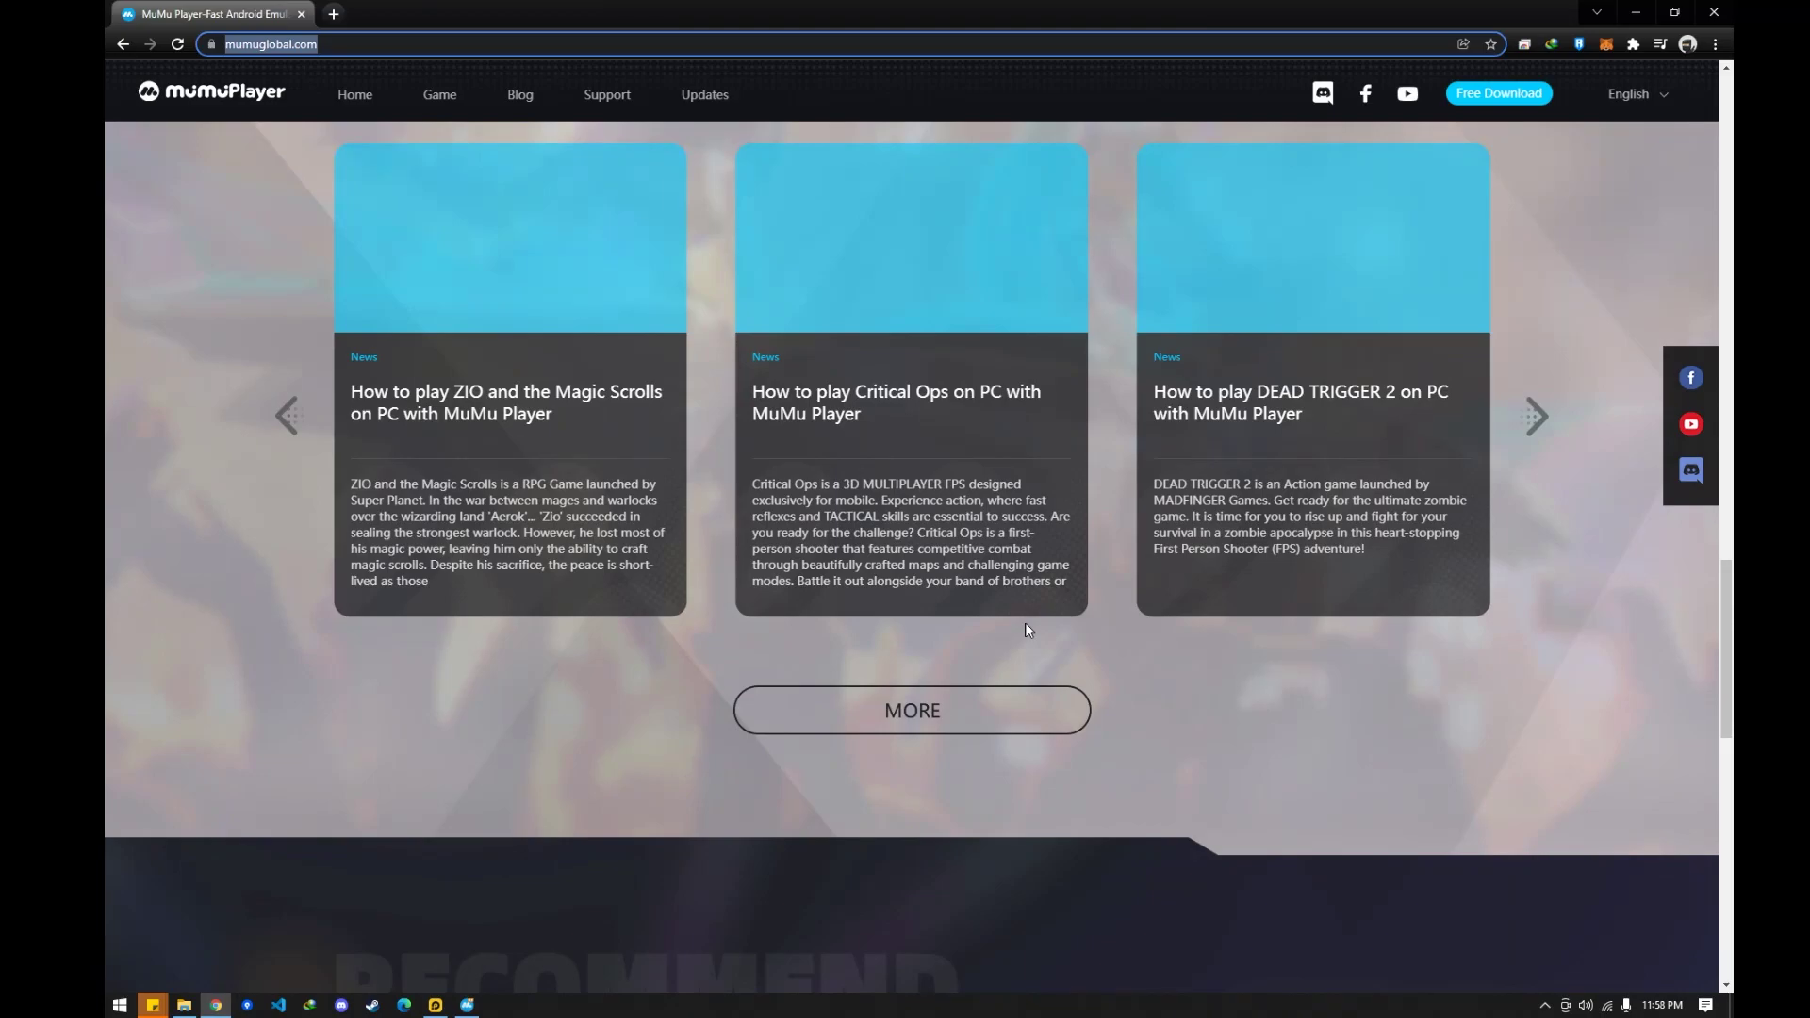
{"action": "scroll", "coordinate": [1027, 630], "scroll_direction": "up", "scroll_amount": 10}
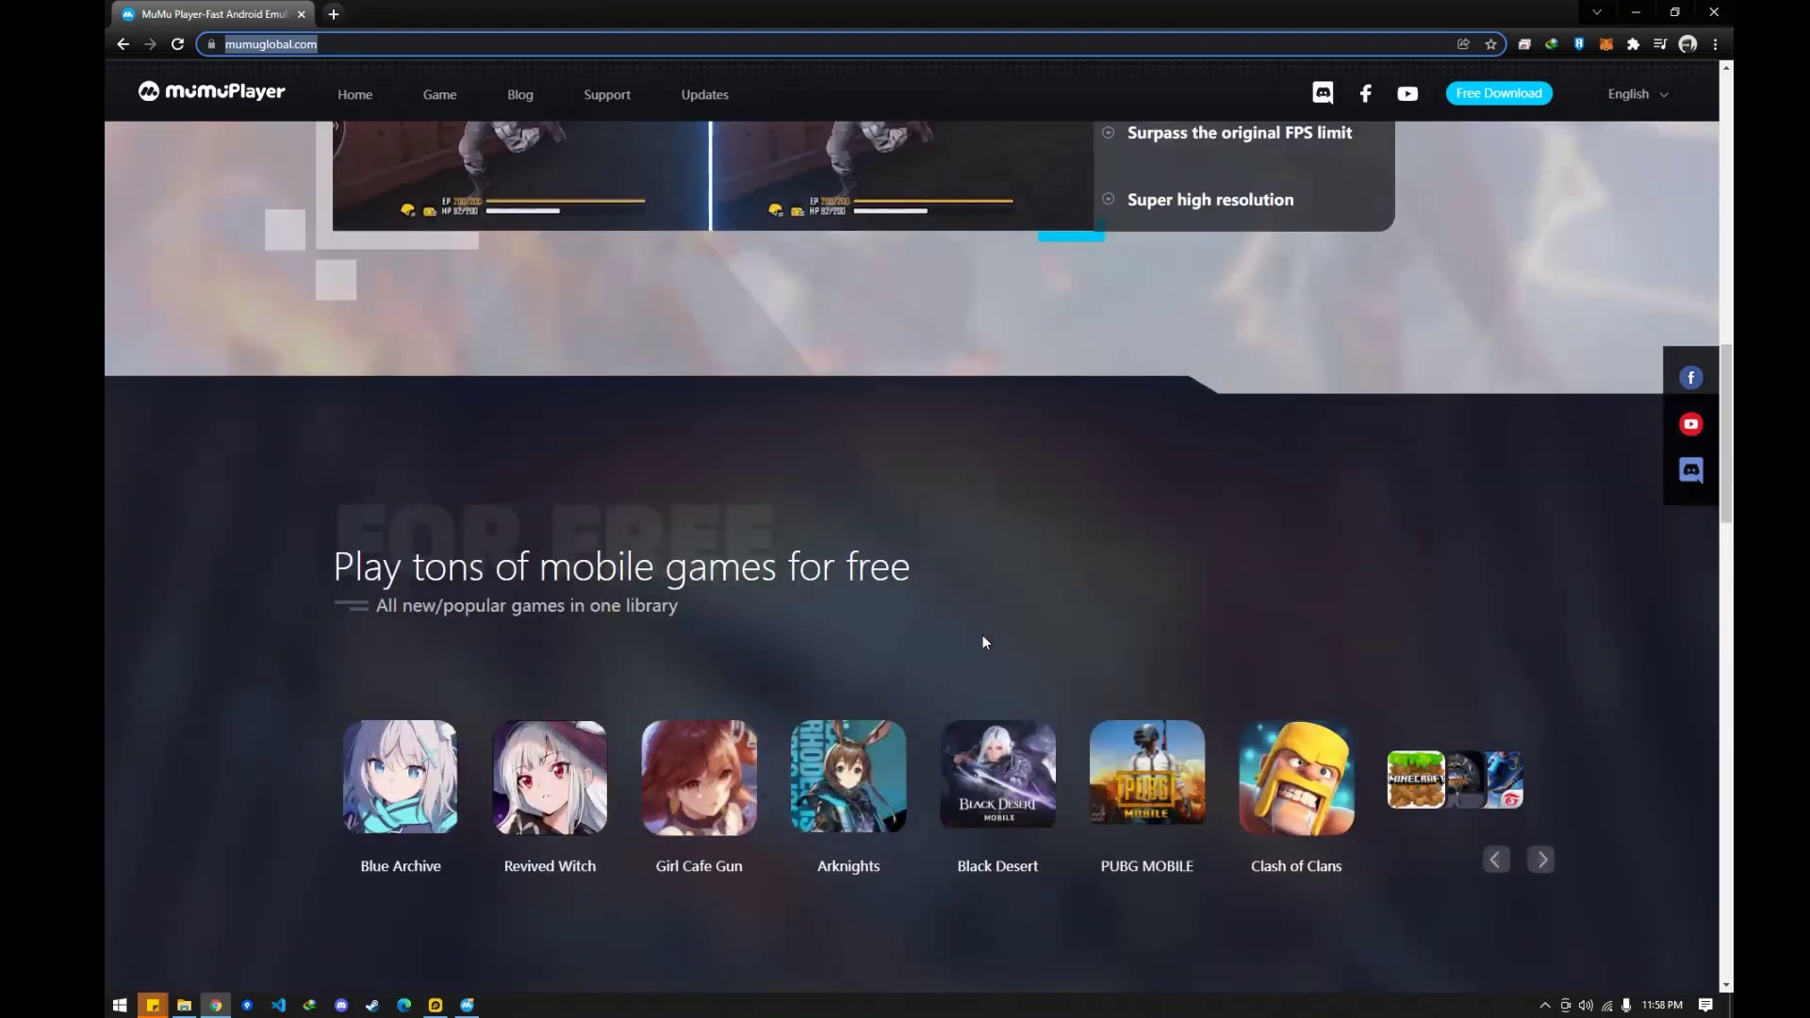
{"action": "scroll", "coordinate": [942, 660], "scroll_direction": "down", "scroll_amount": 1}
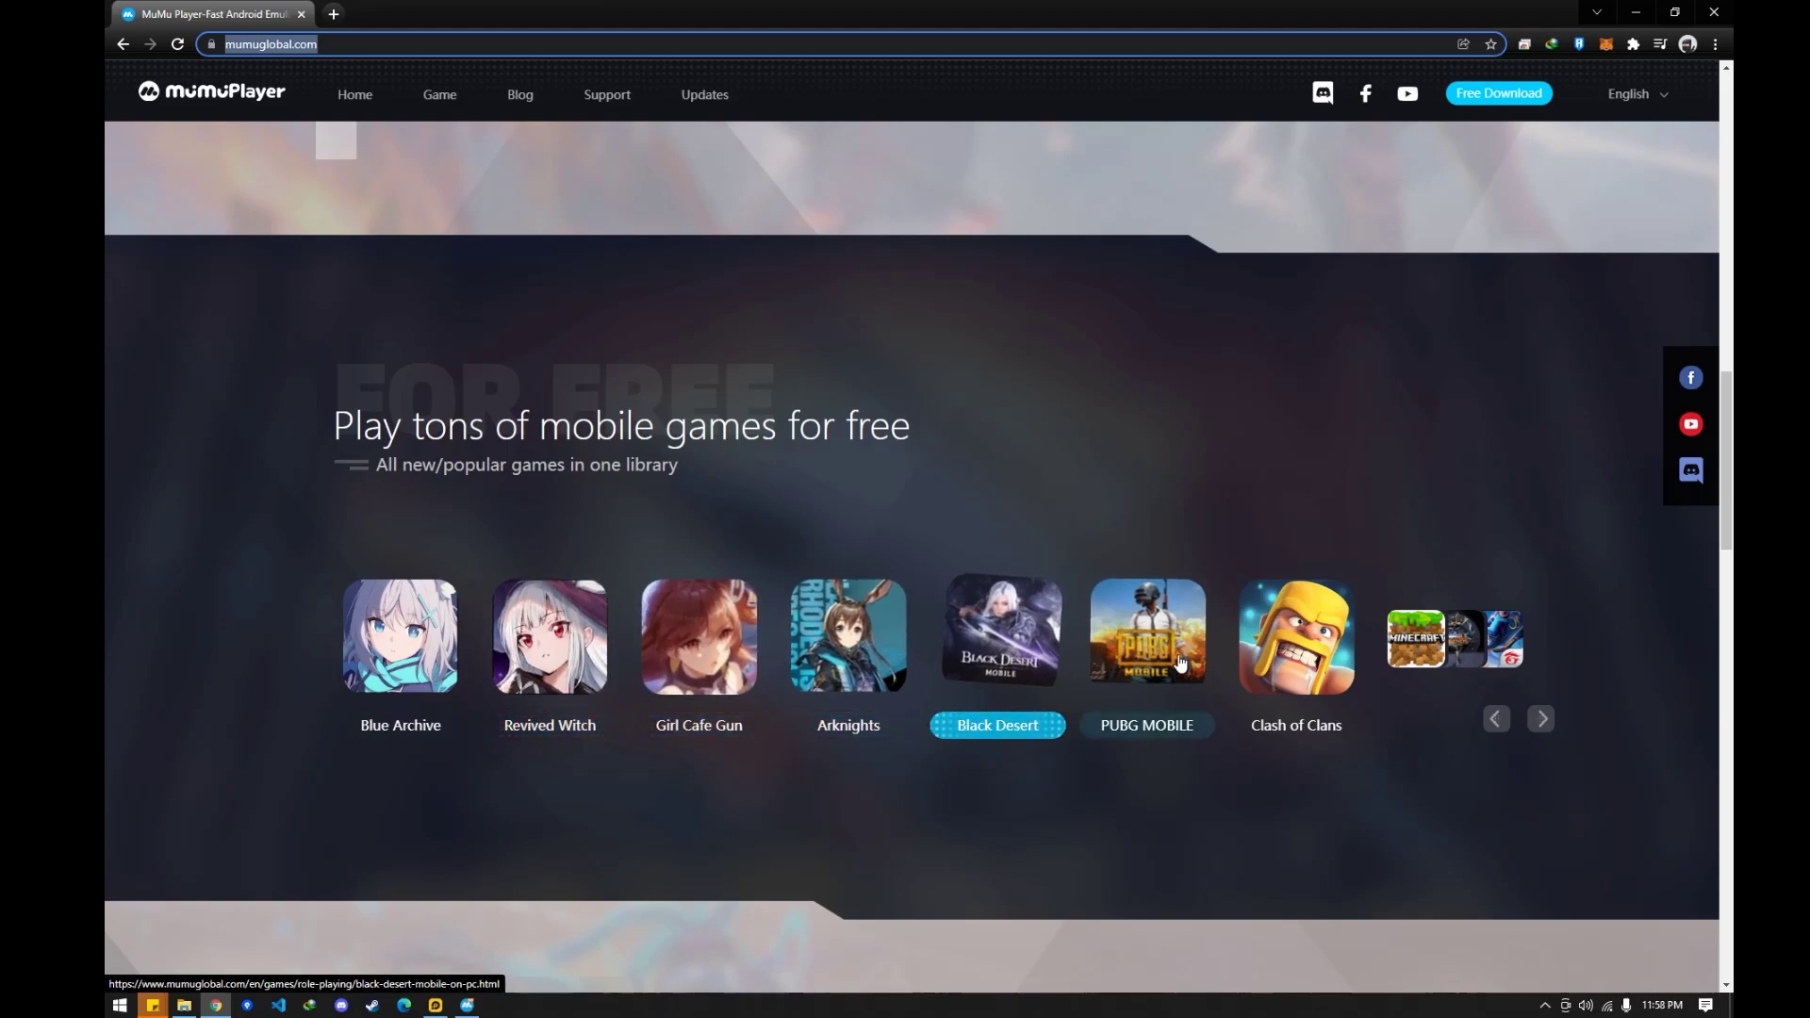
{"action": "left_click", "coordinate": [1541, 720]}
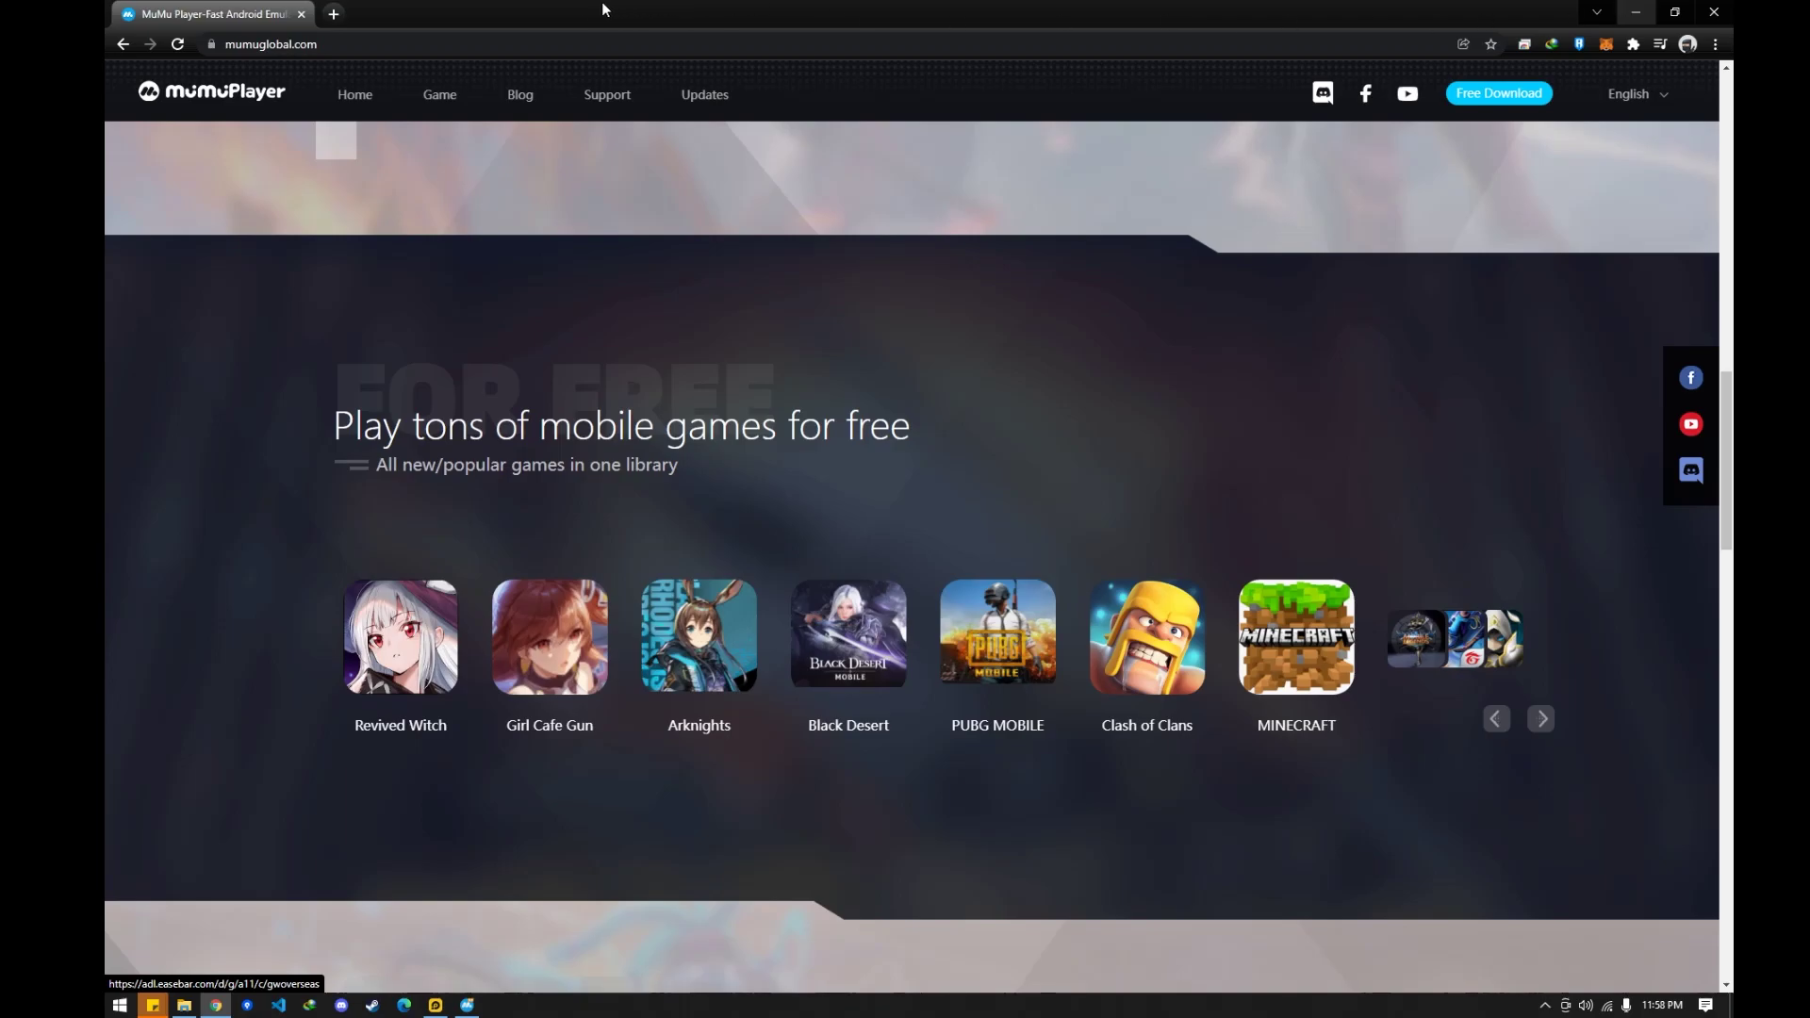
Move Chrome aside, confirm Hyper Front's completed update, relaunch the game, and open the main menu
{"action": "left_click_drag", "start_coordinate": [602, 9], "coordinate": [1808, 104]}
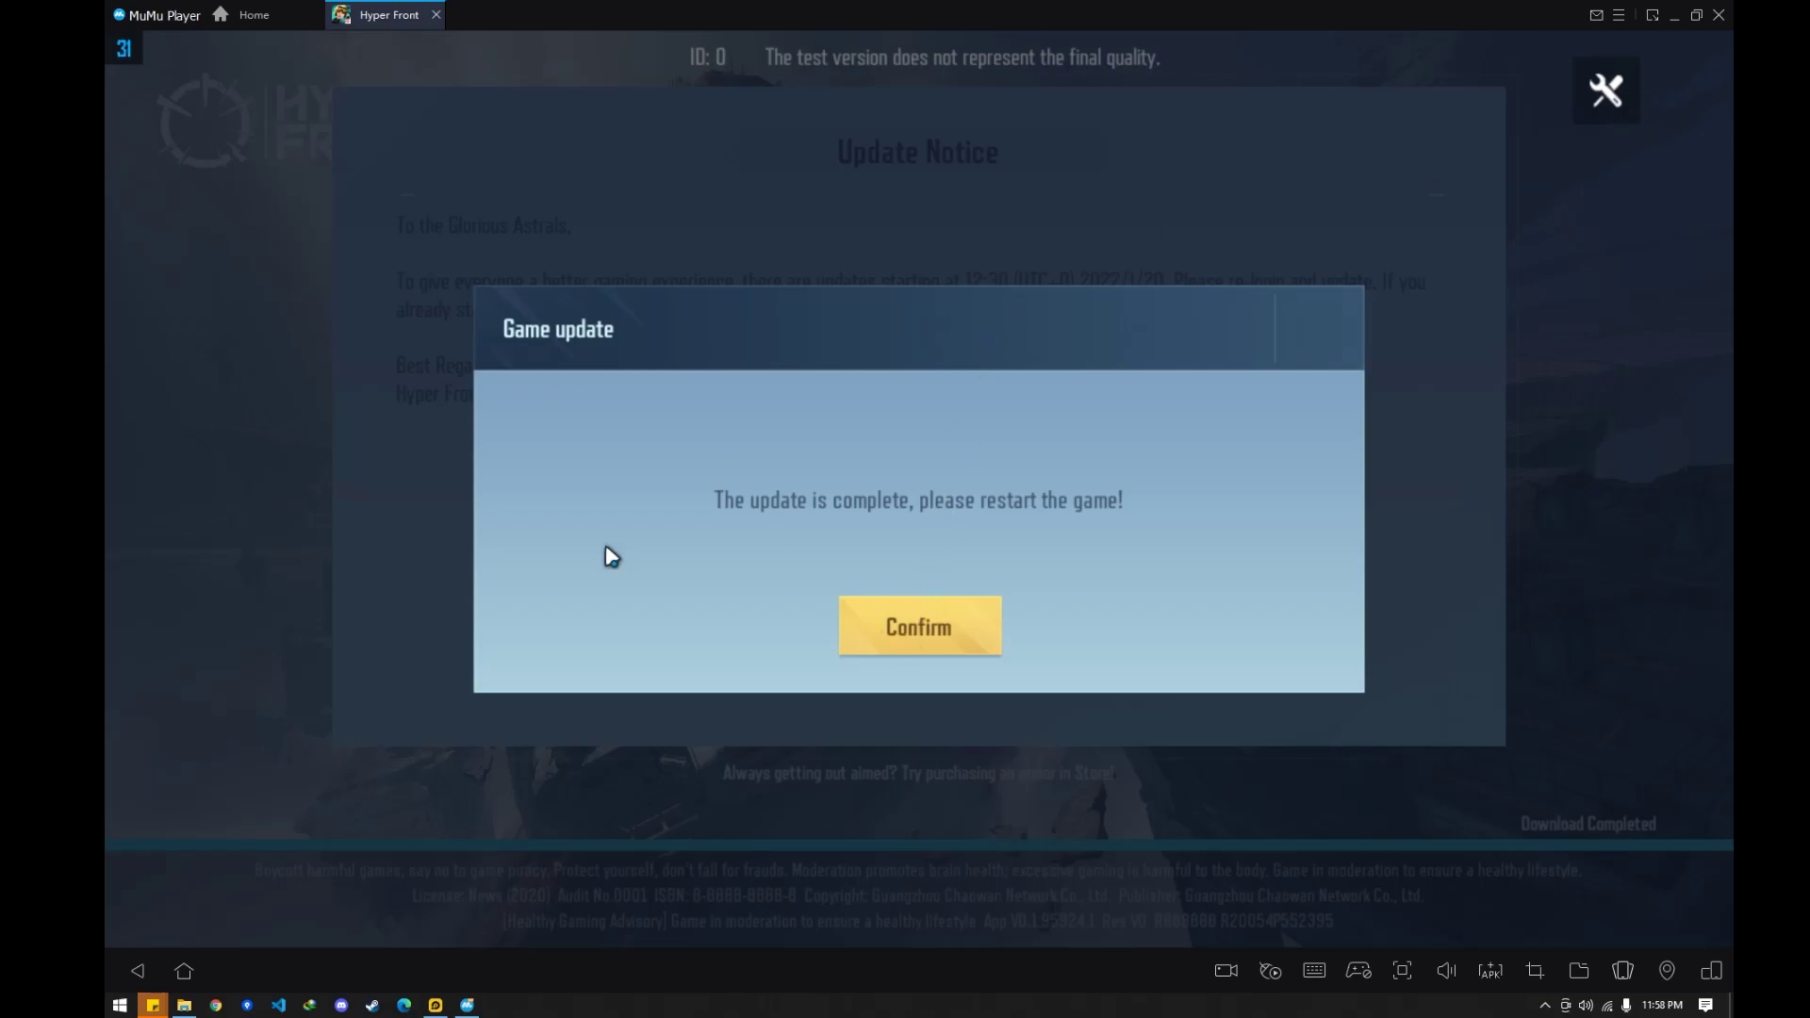
{"action": "left_click", "coordinate": [939, 630]}
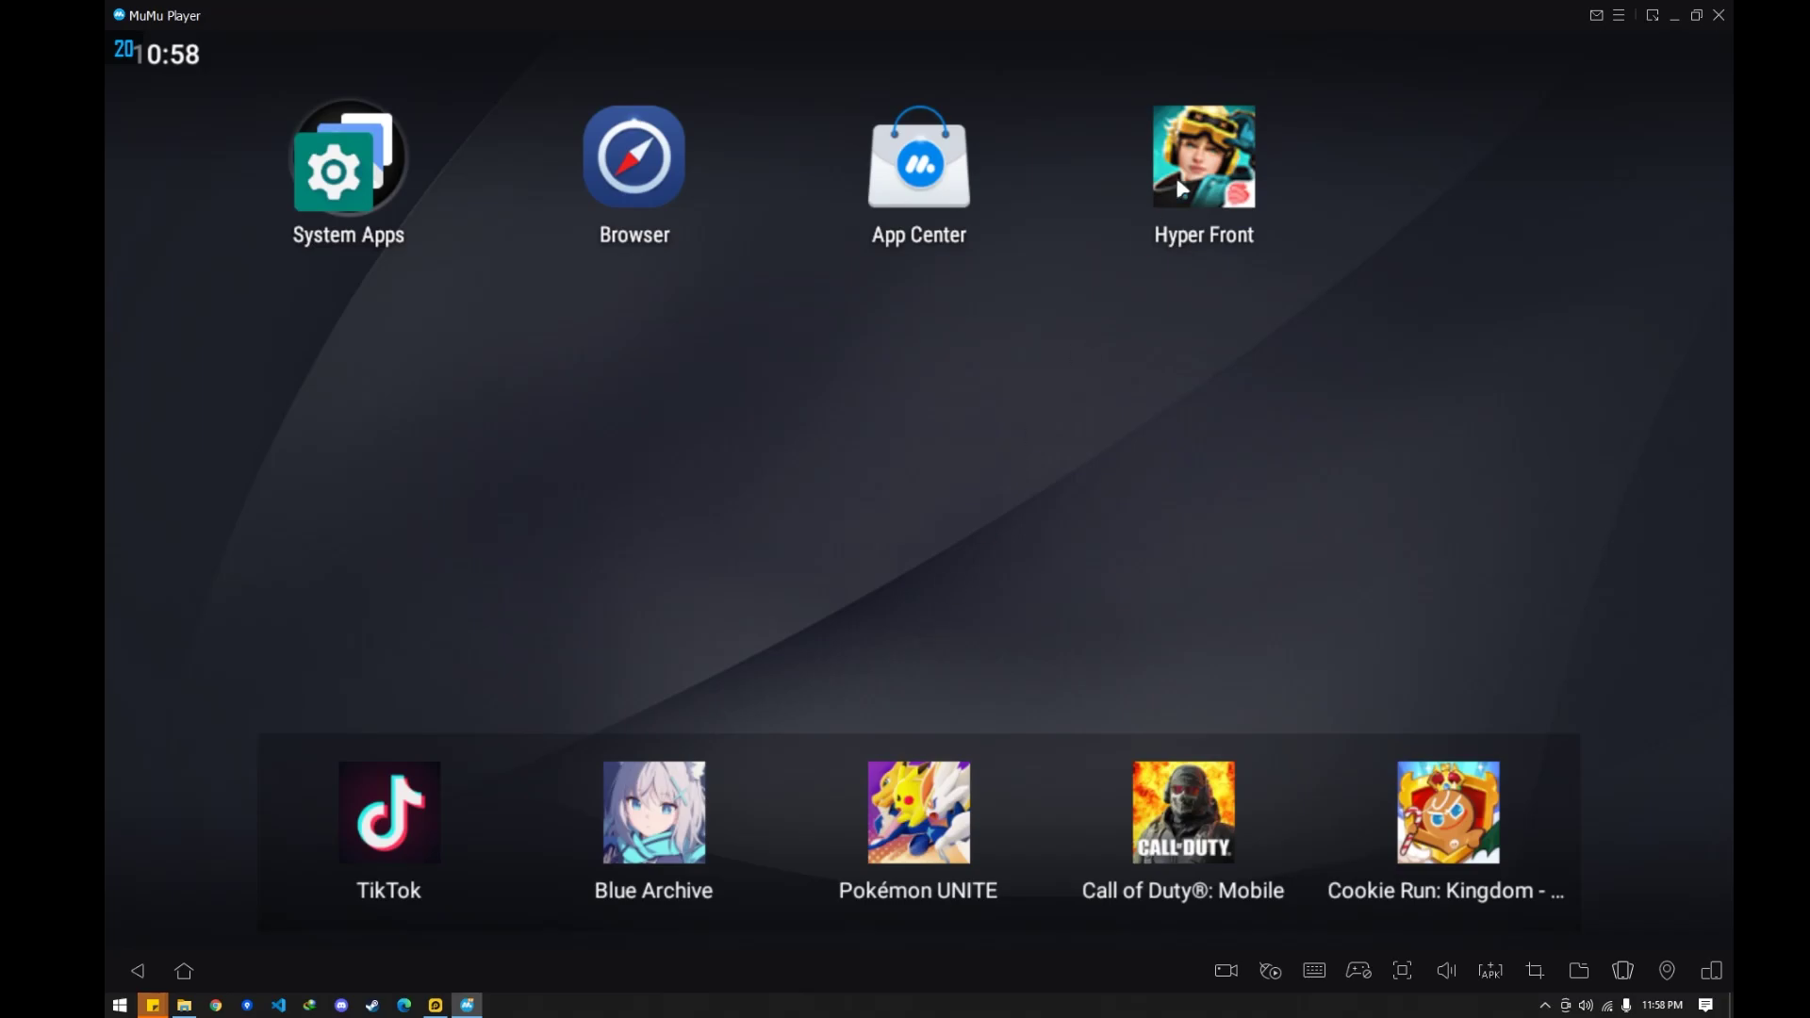
{"action": "left_click", "coordinate": [1195, 174]}
{"action": "left_click", "coordinate": [1619, 14]}
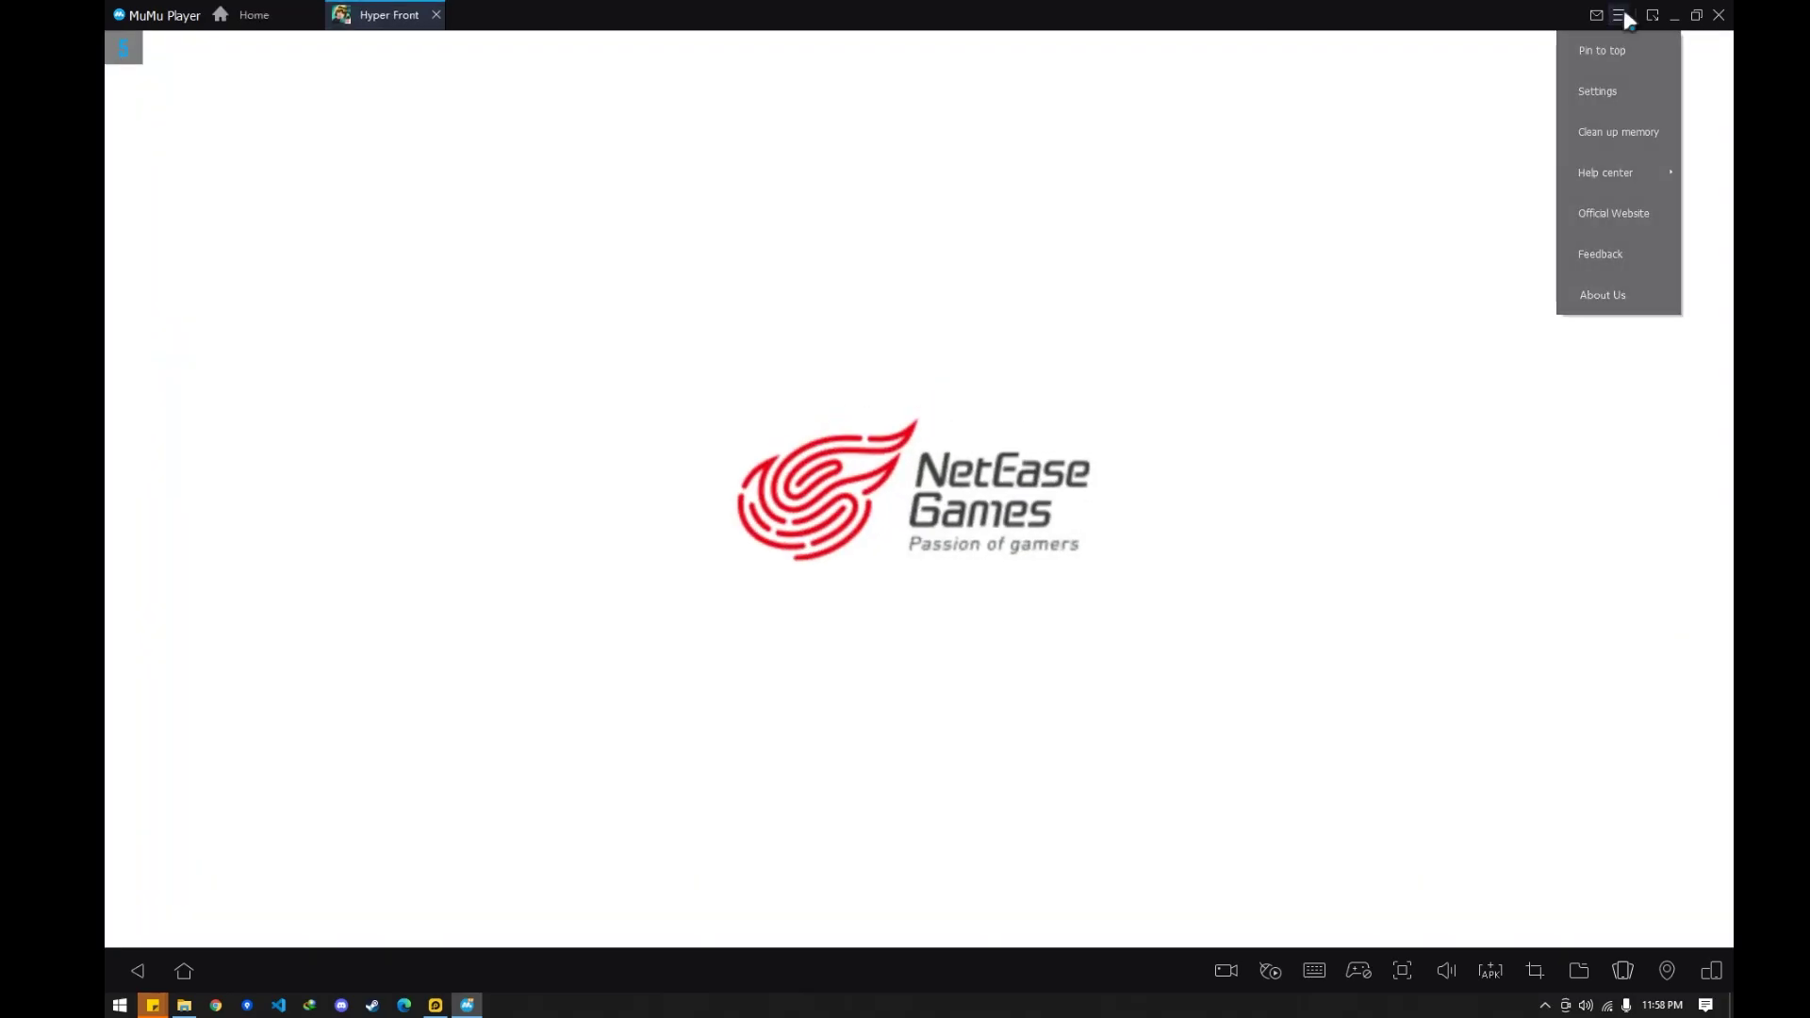
Open emulator Settings and view the Advanced, Interface, Properties and Game settings pages in turn
{"action": "left_click", "coordinate": [1623, 90]}
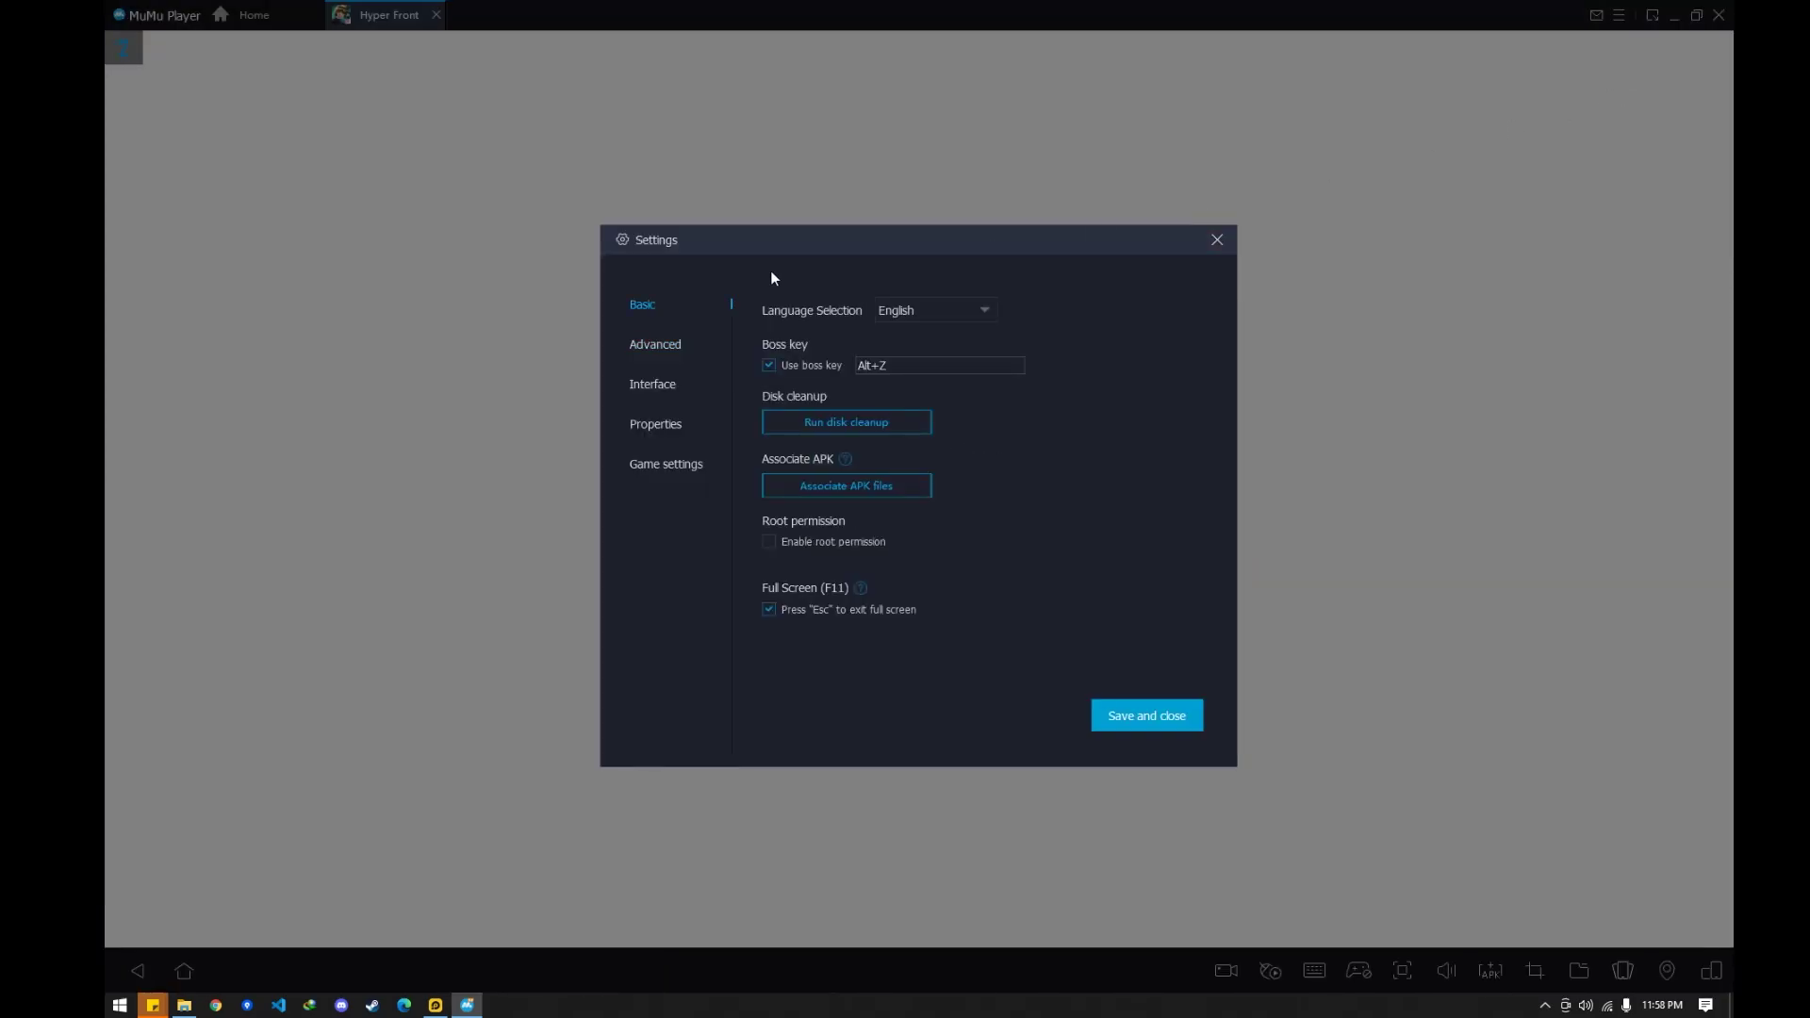
{"action": "left_click_drag", "start_coordinate": [773, 249], "coordinate": [677, 172]}
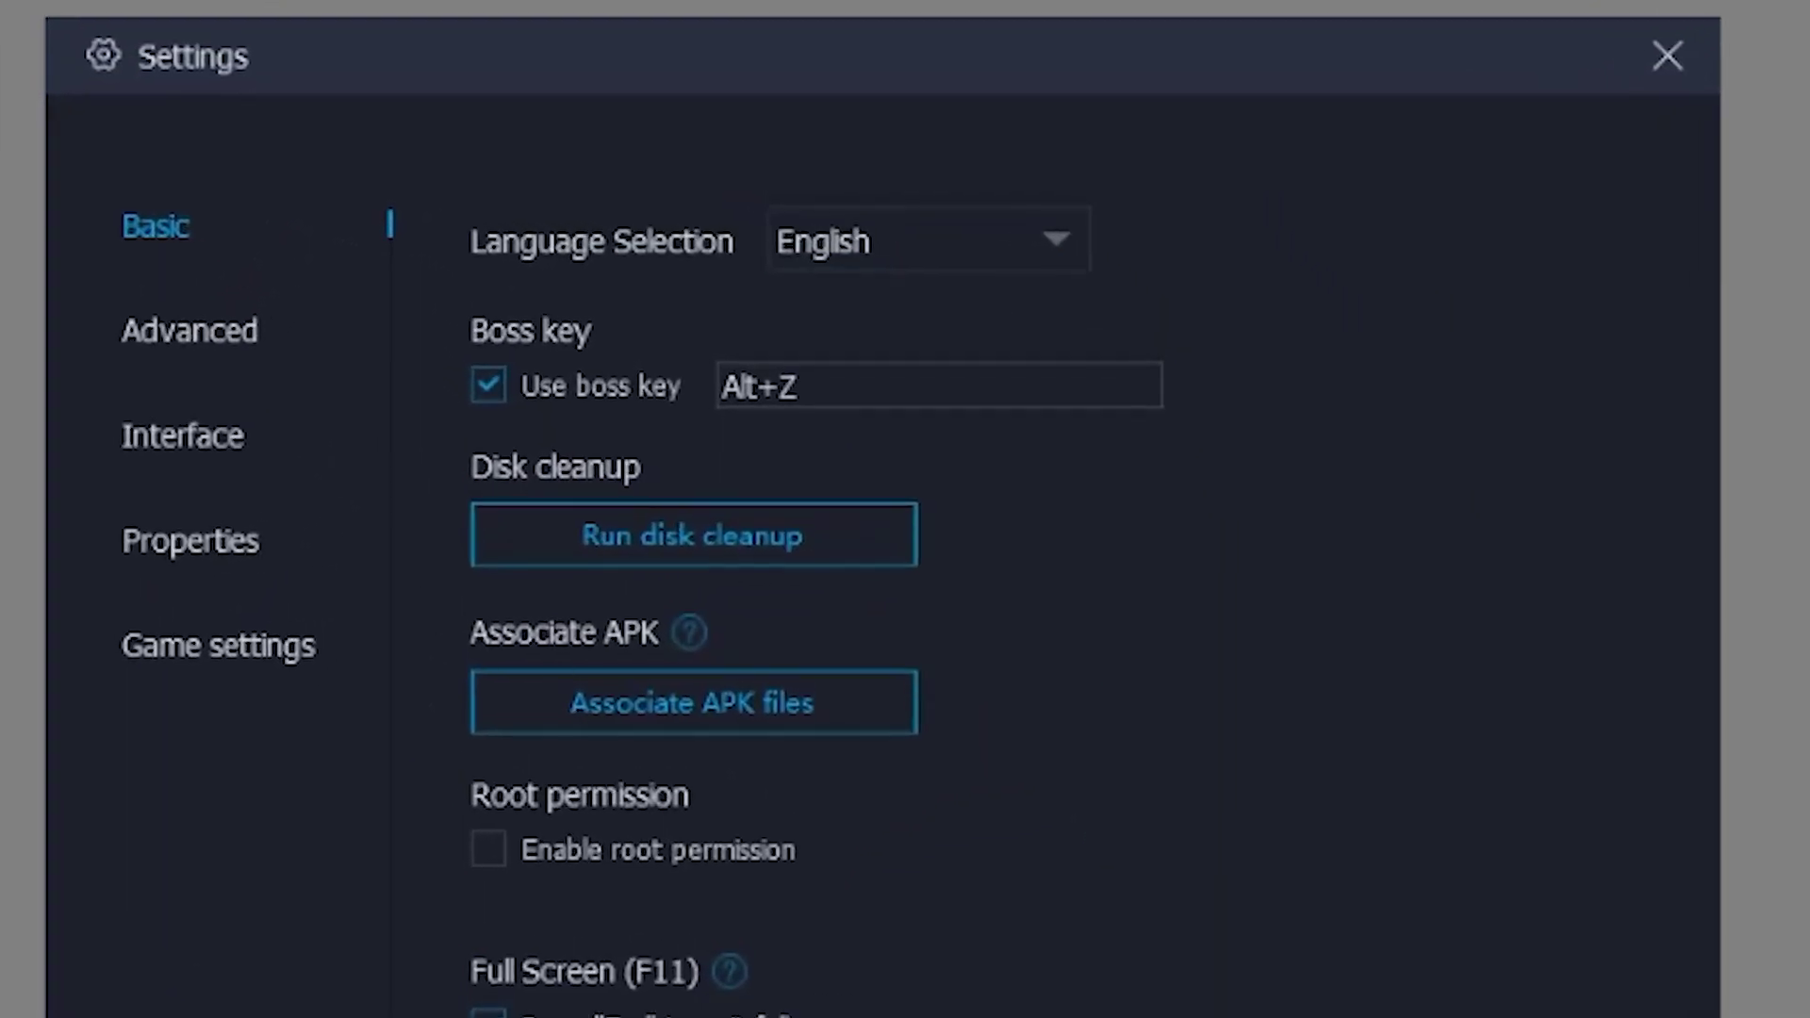
{"action": "left_click", "coordinate": [216, 355]}
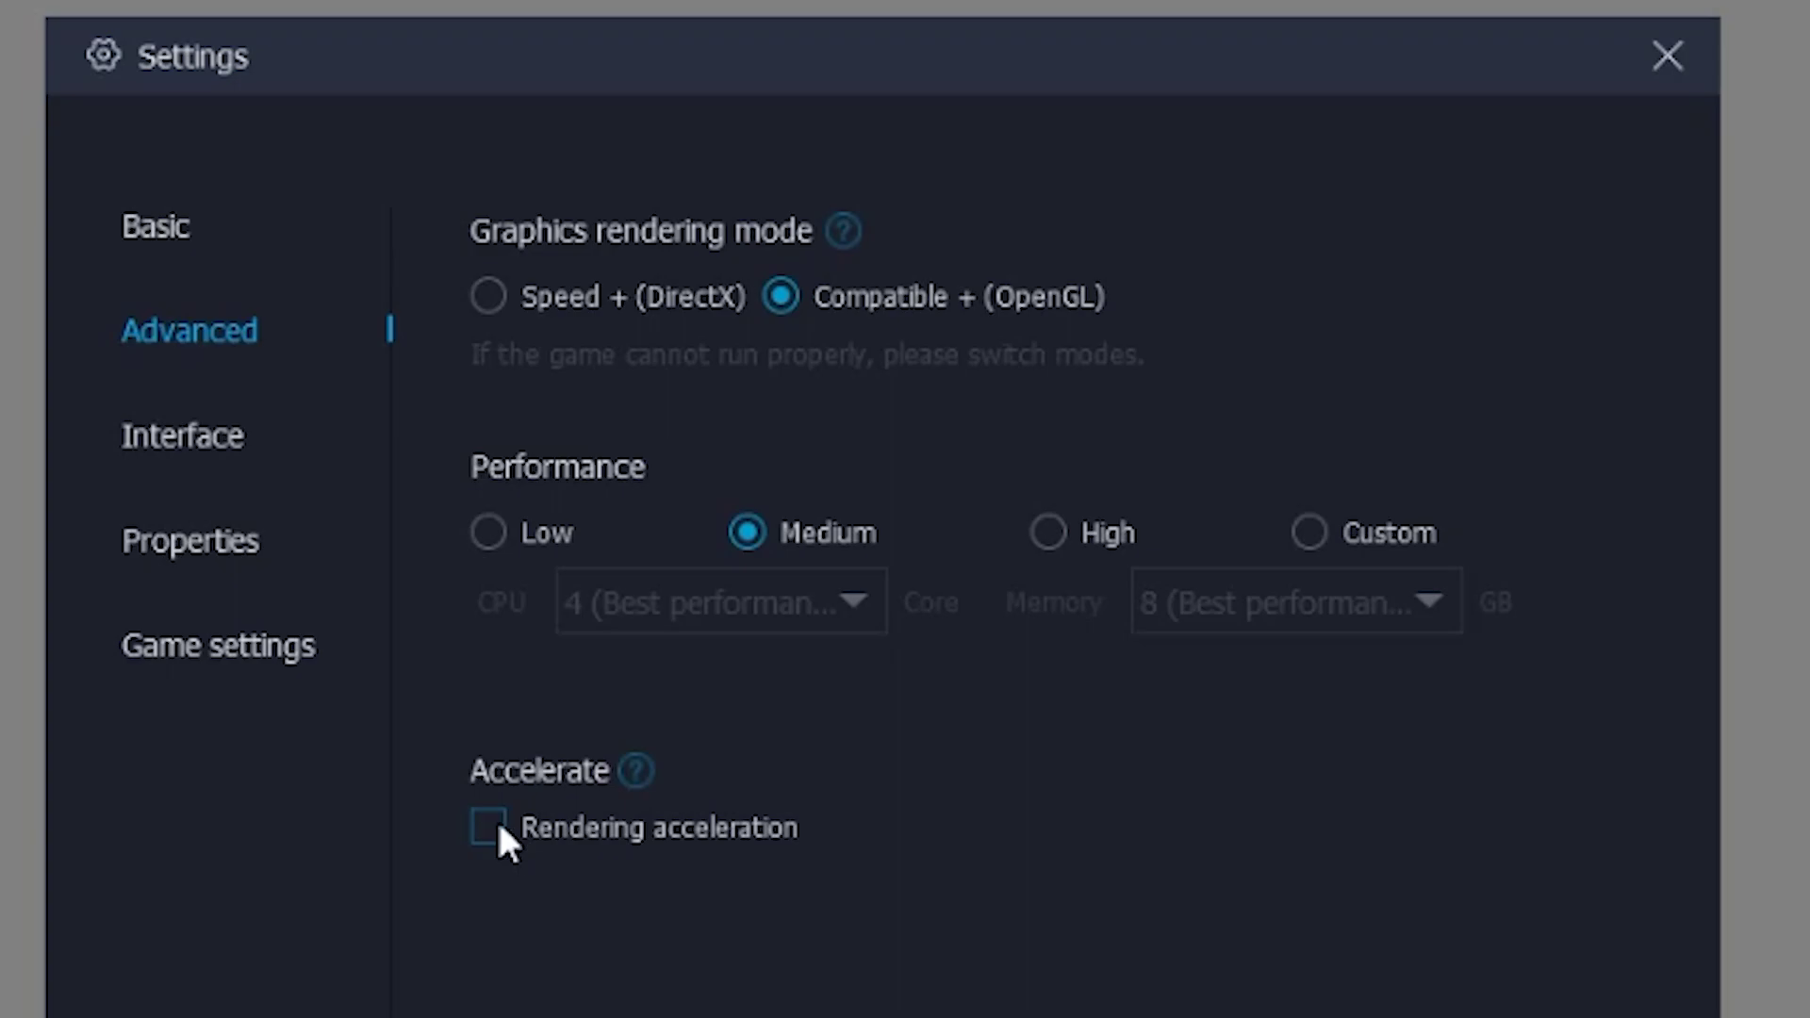
{"action": "left_click", "coordinate": [223, 457]}
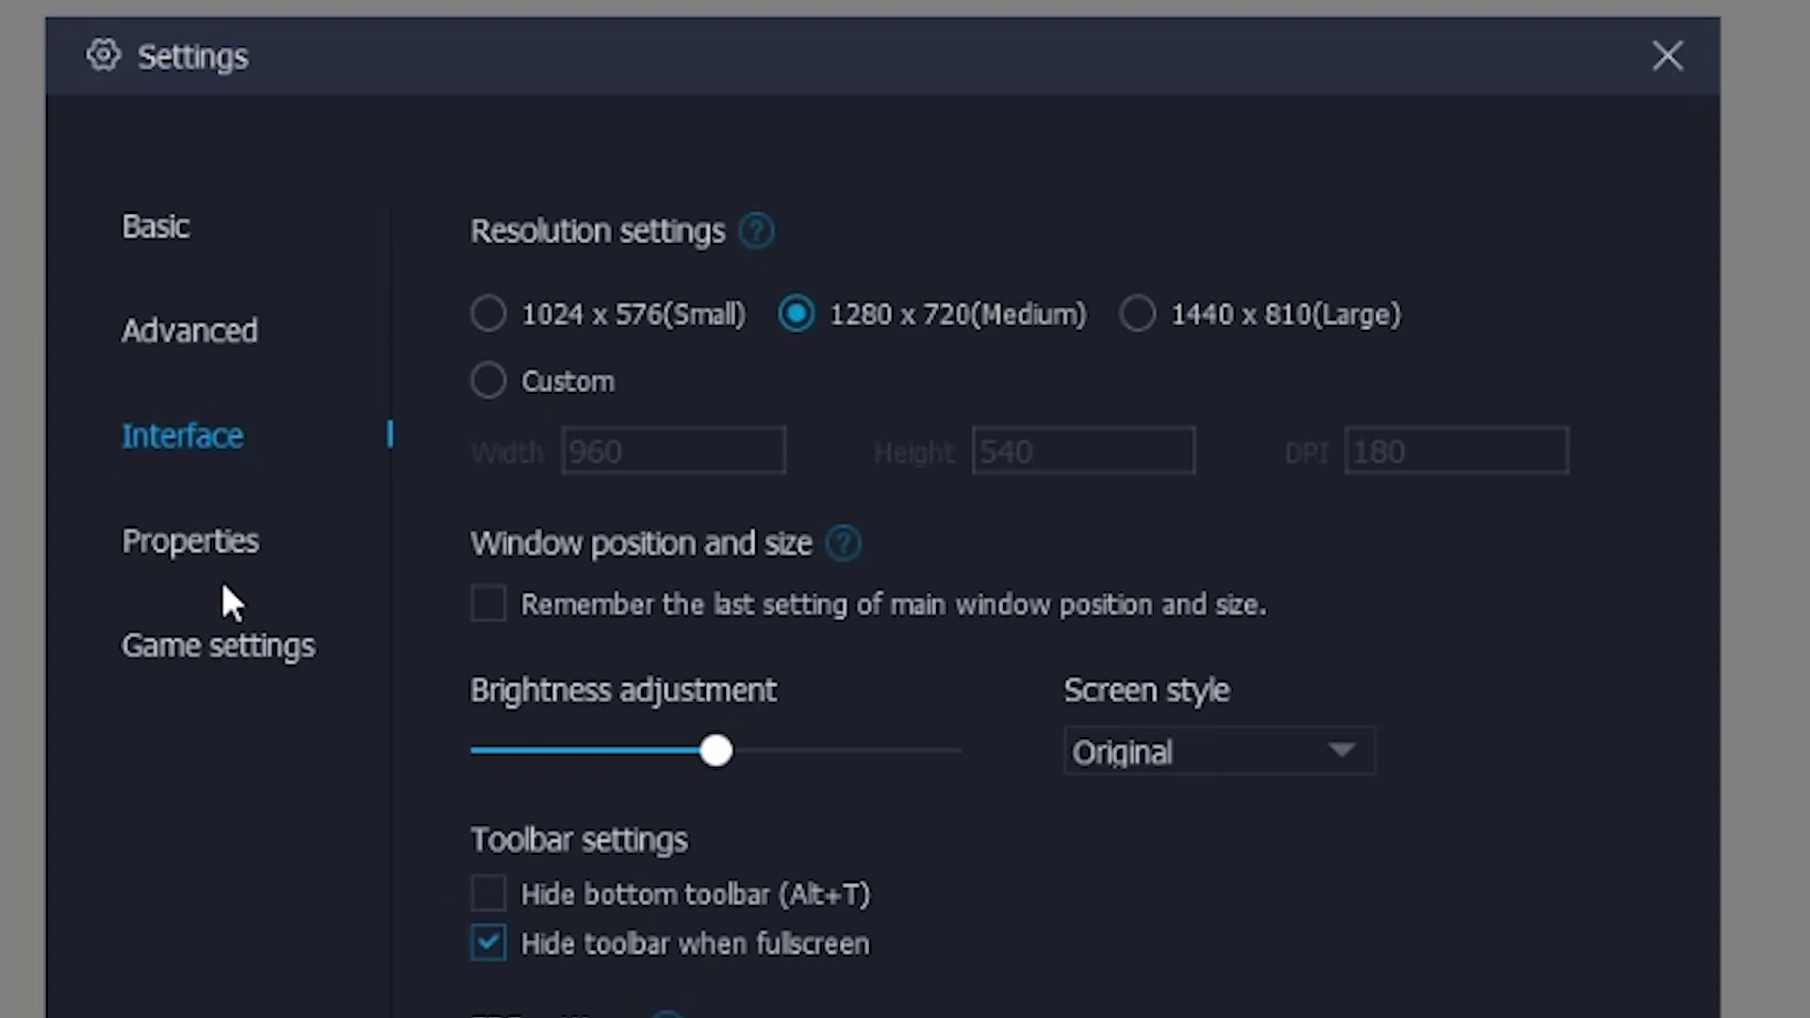
{"action": "left_click", "coordinate": [170, 556]}
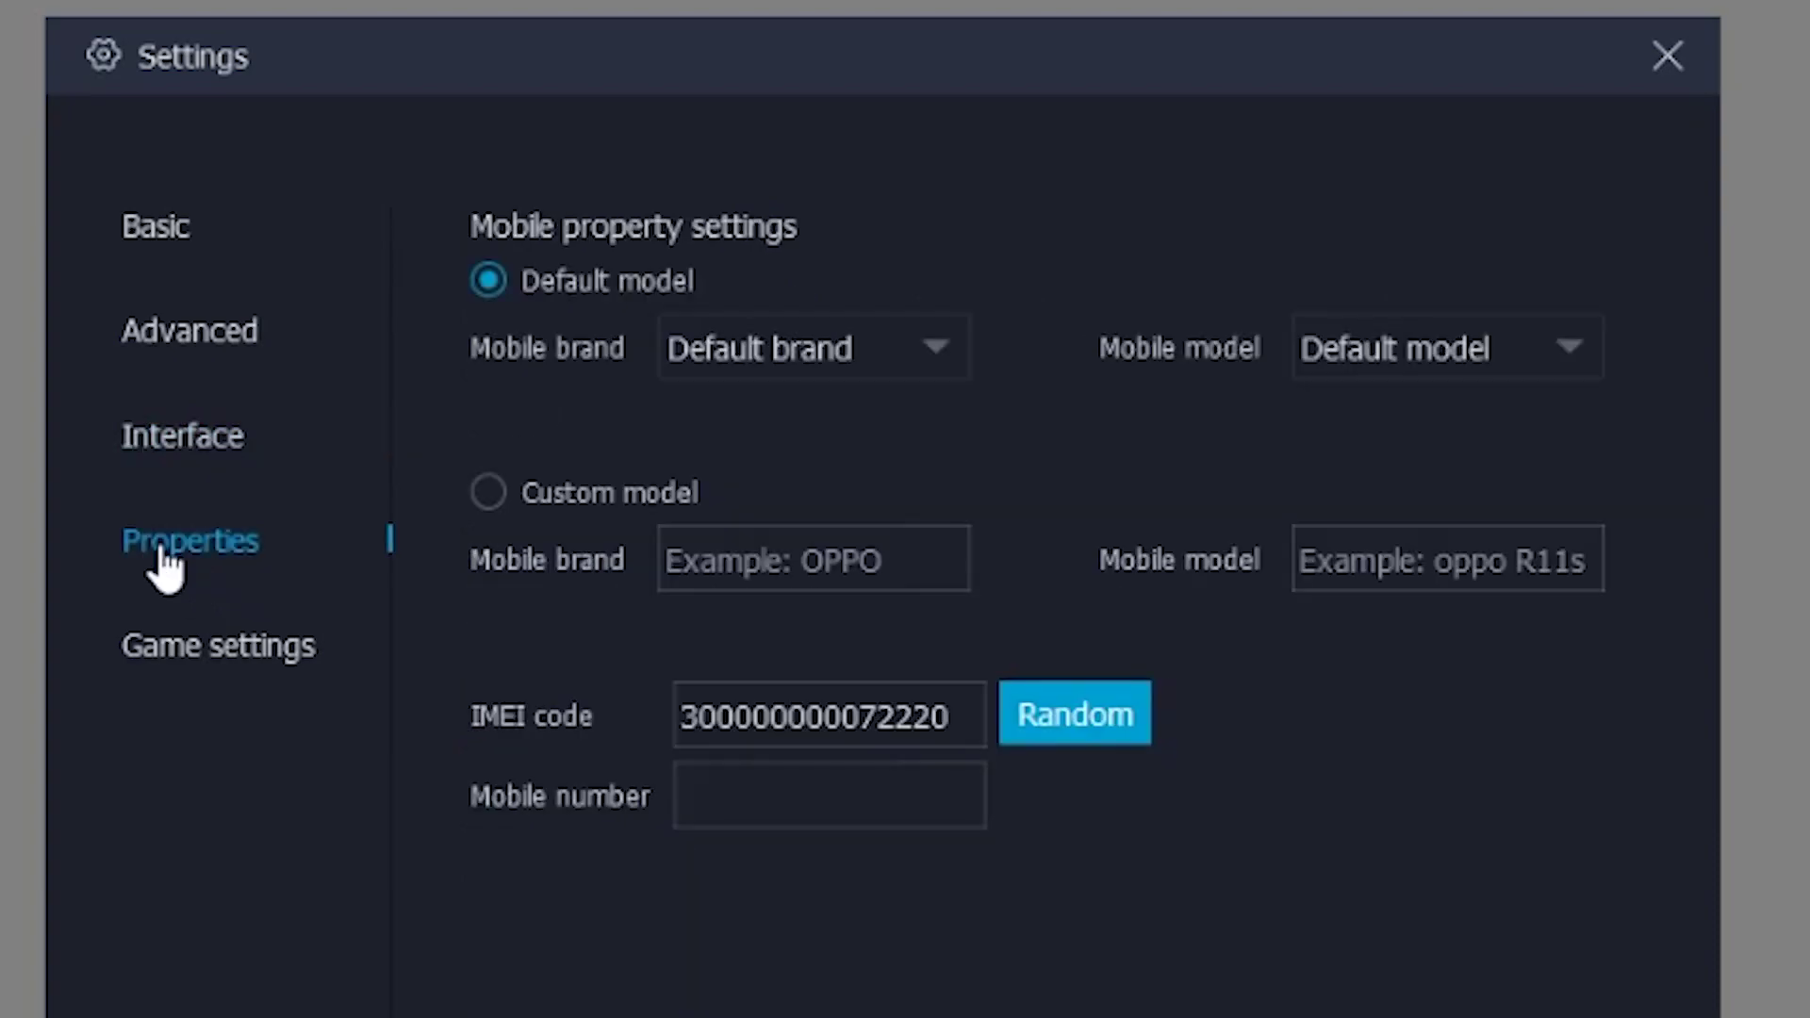
{"action": "left_click", "coordinate": [198, 650]}
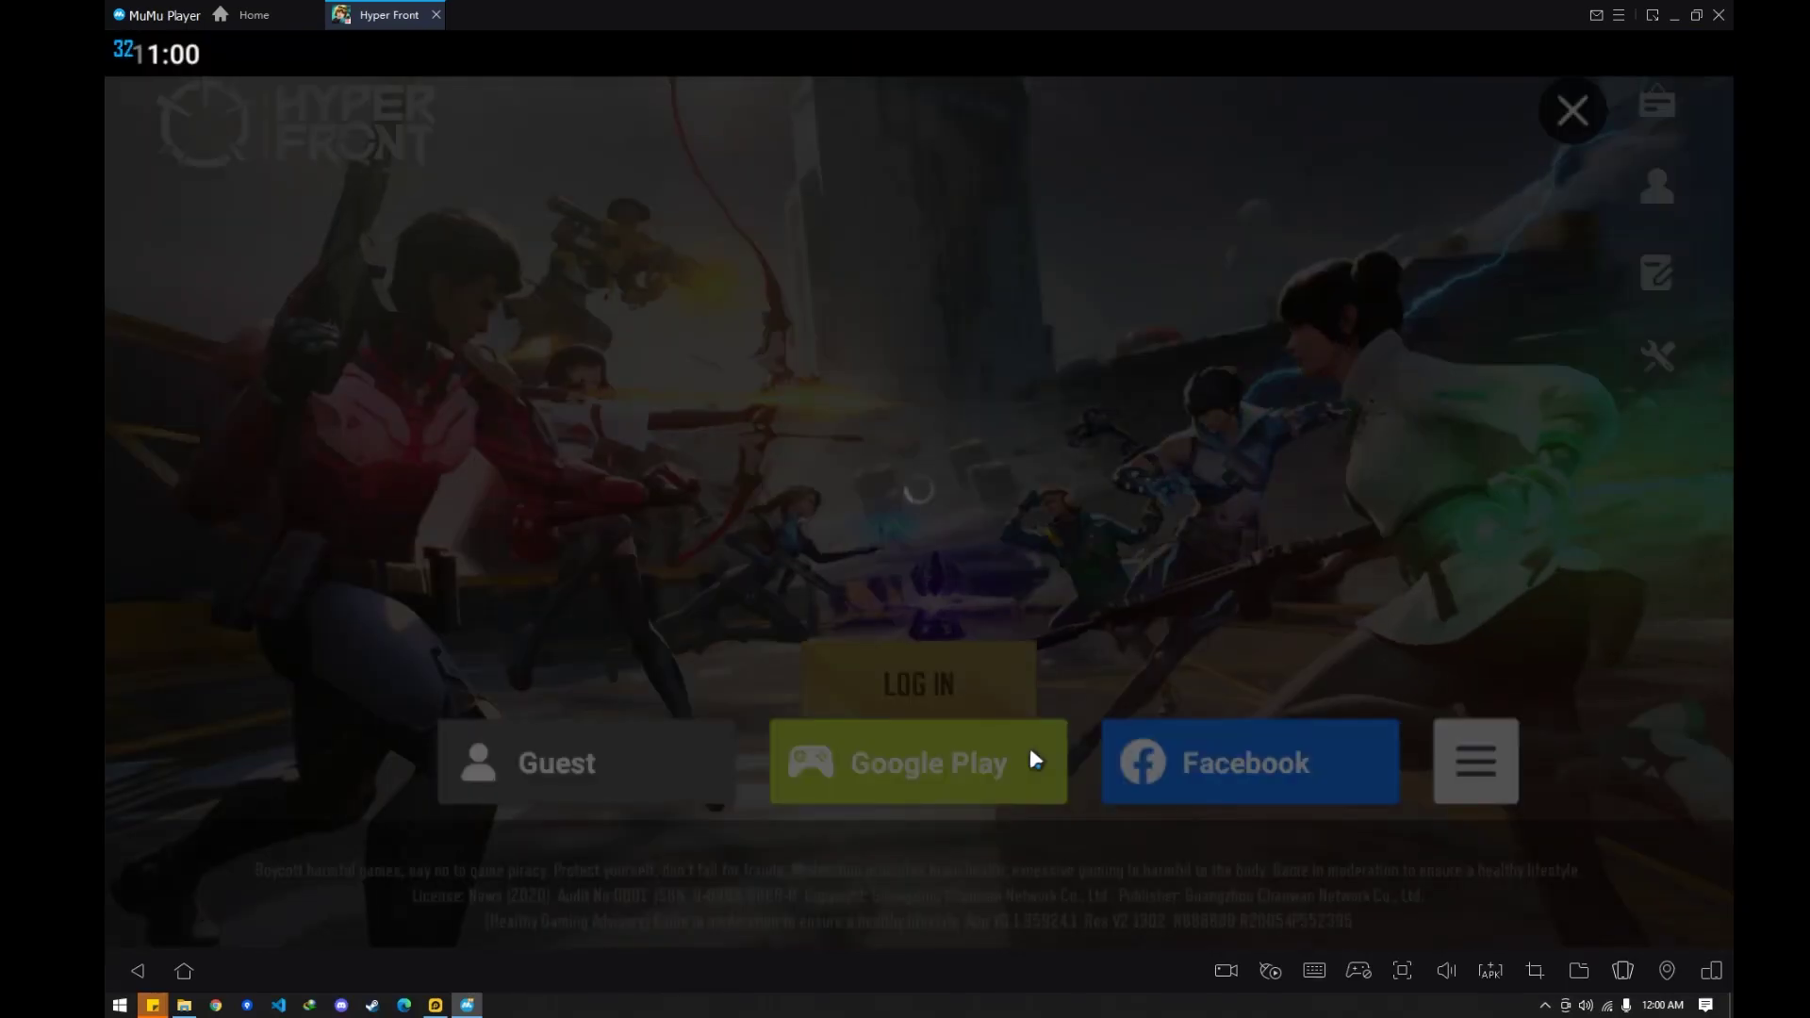
Close the Welcome to Hyper Front notice, reopen it from the announcement icon, then close it again
{"action": "left_click", "coordinate": [1030, 748]}
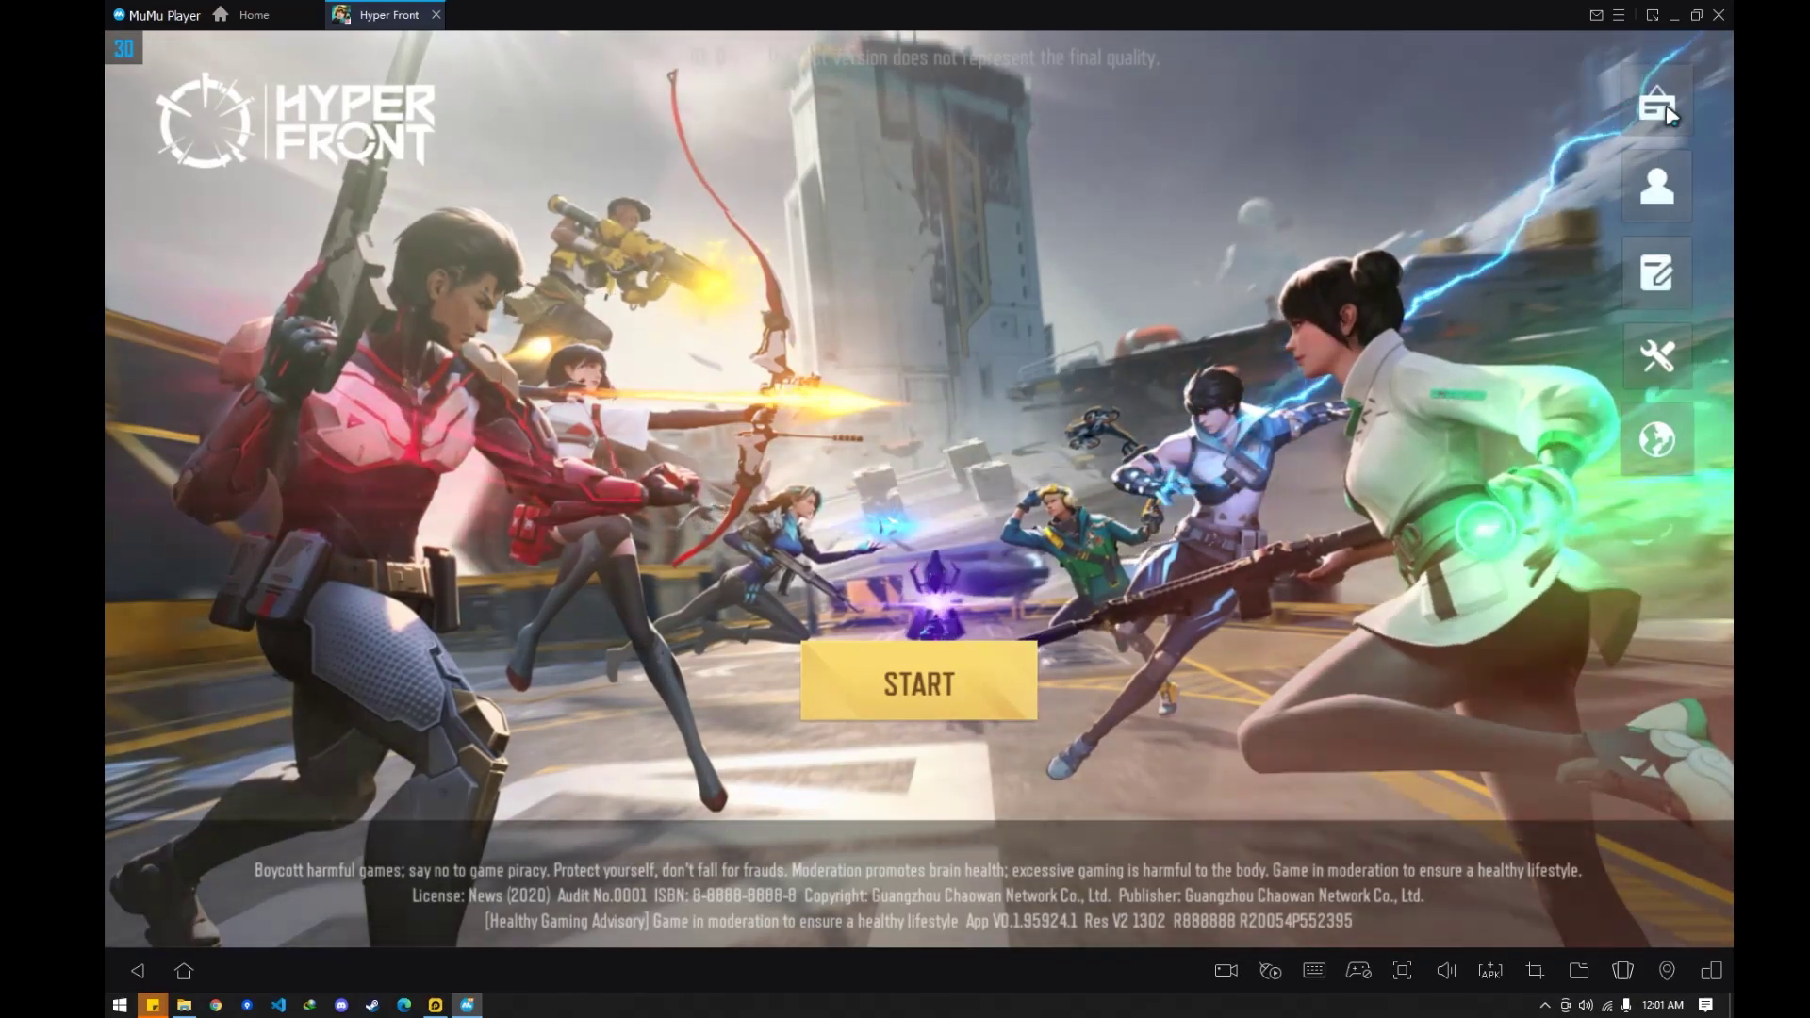
{"action": "left_click", "coordinate": [1666, 104]}
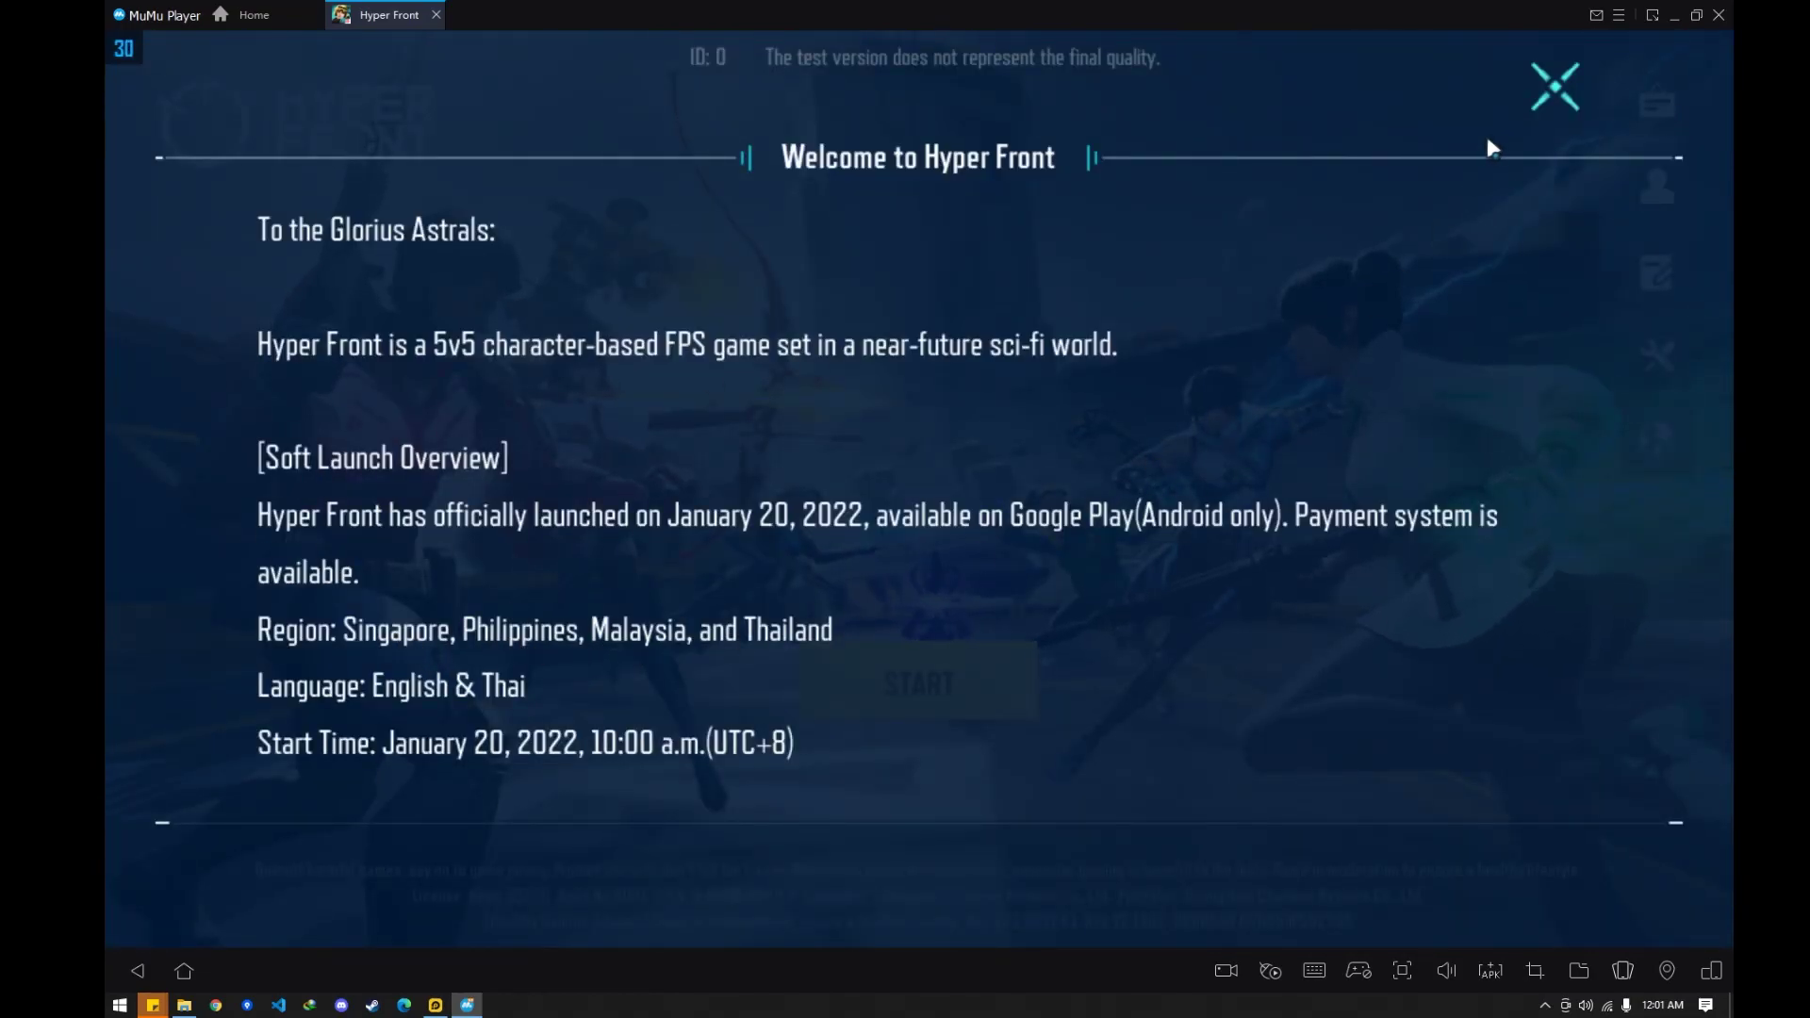
{"action": "left_click", "coordinate": [1572, 89]}
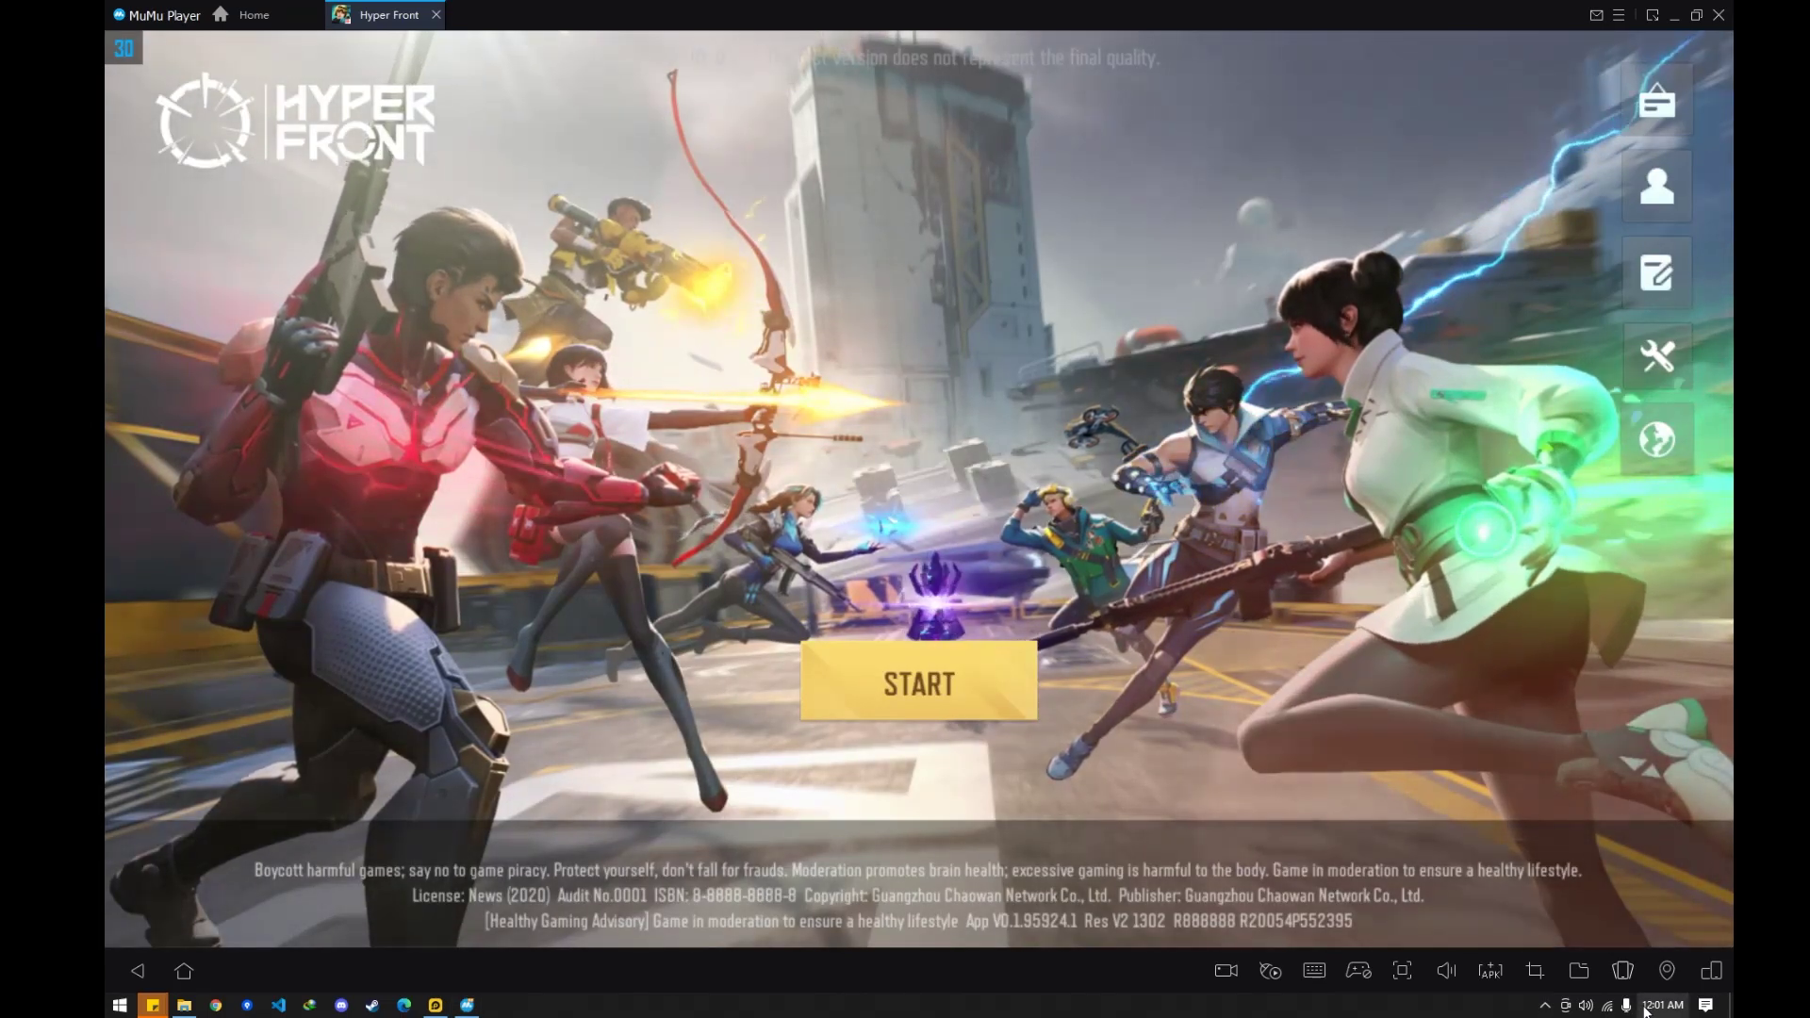
{"action": "left_click", "coordinate": [1645, 1005]}
{"action": "left_click", "coordinate": [829, 688]}
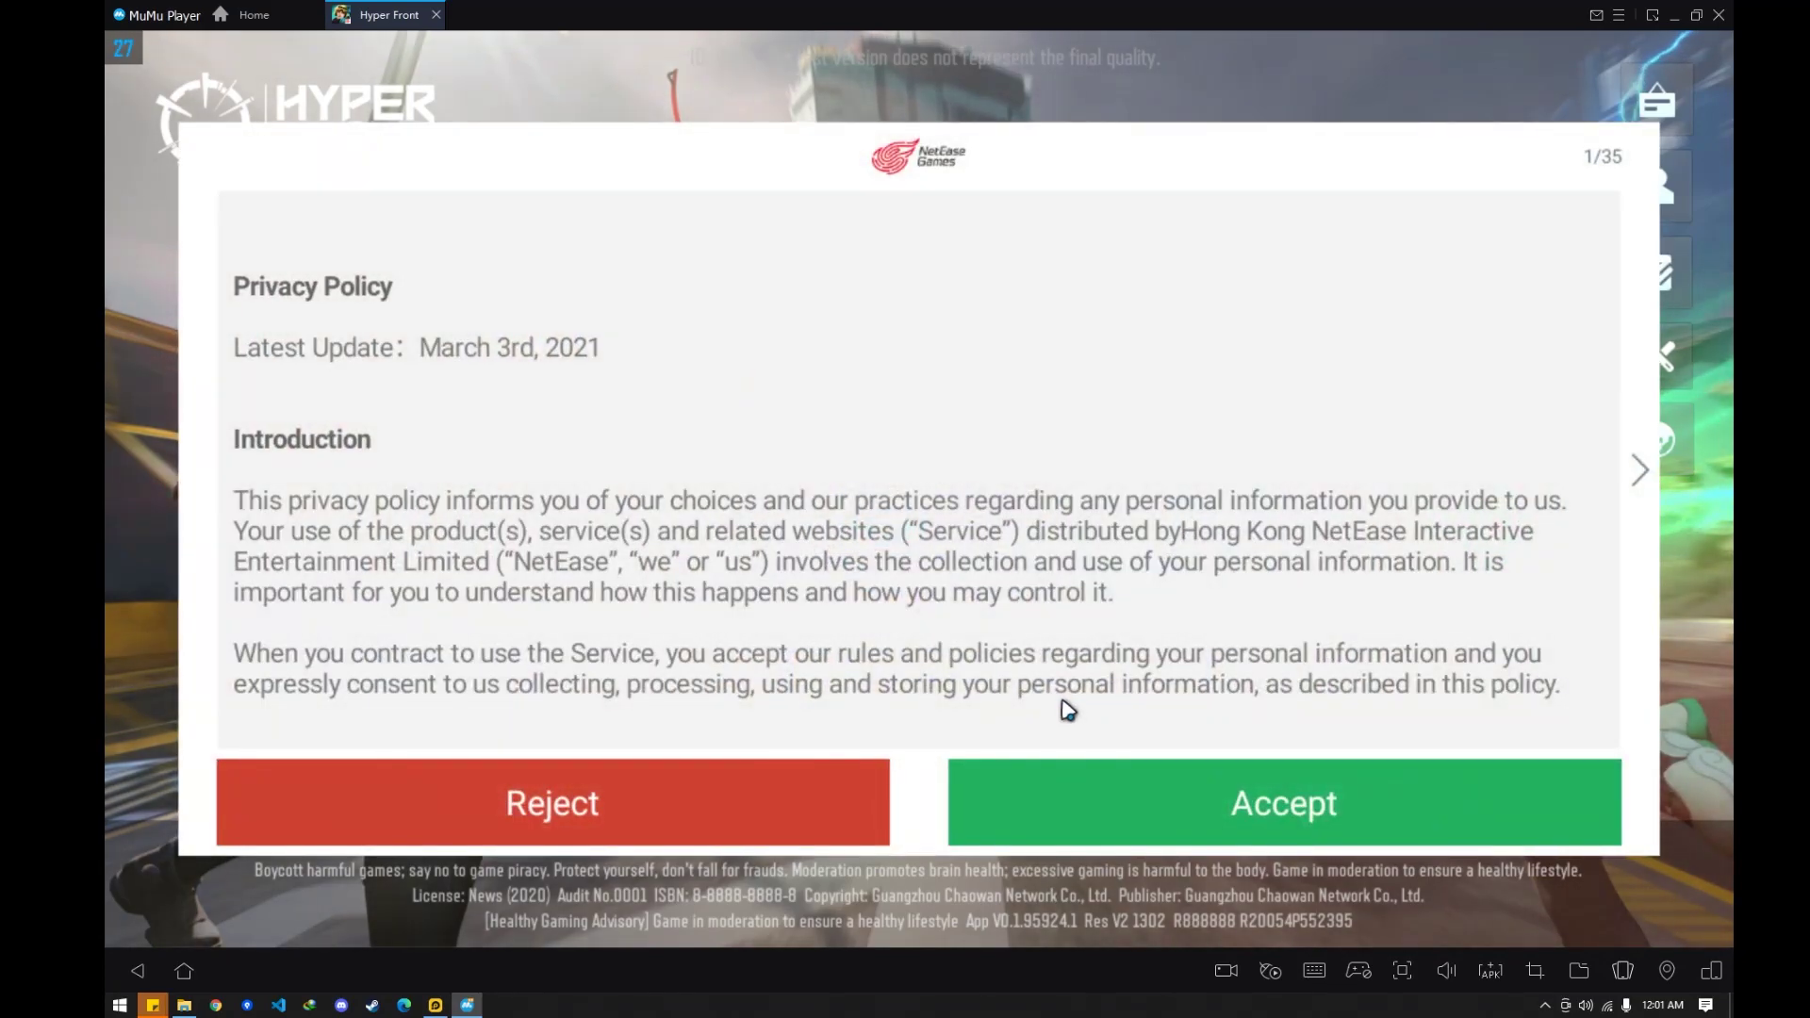
Accept the NetEase Privacy Policy so Hyper Front starts loading
{"action": "left_click", "coordinate": [1122, 801]}
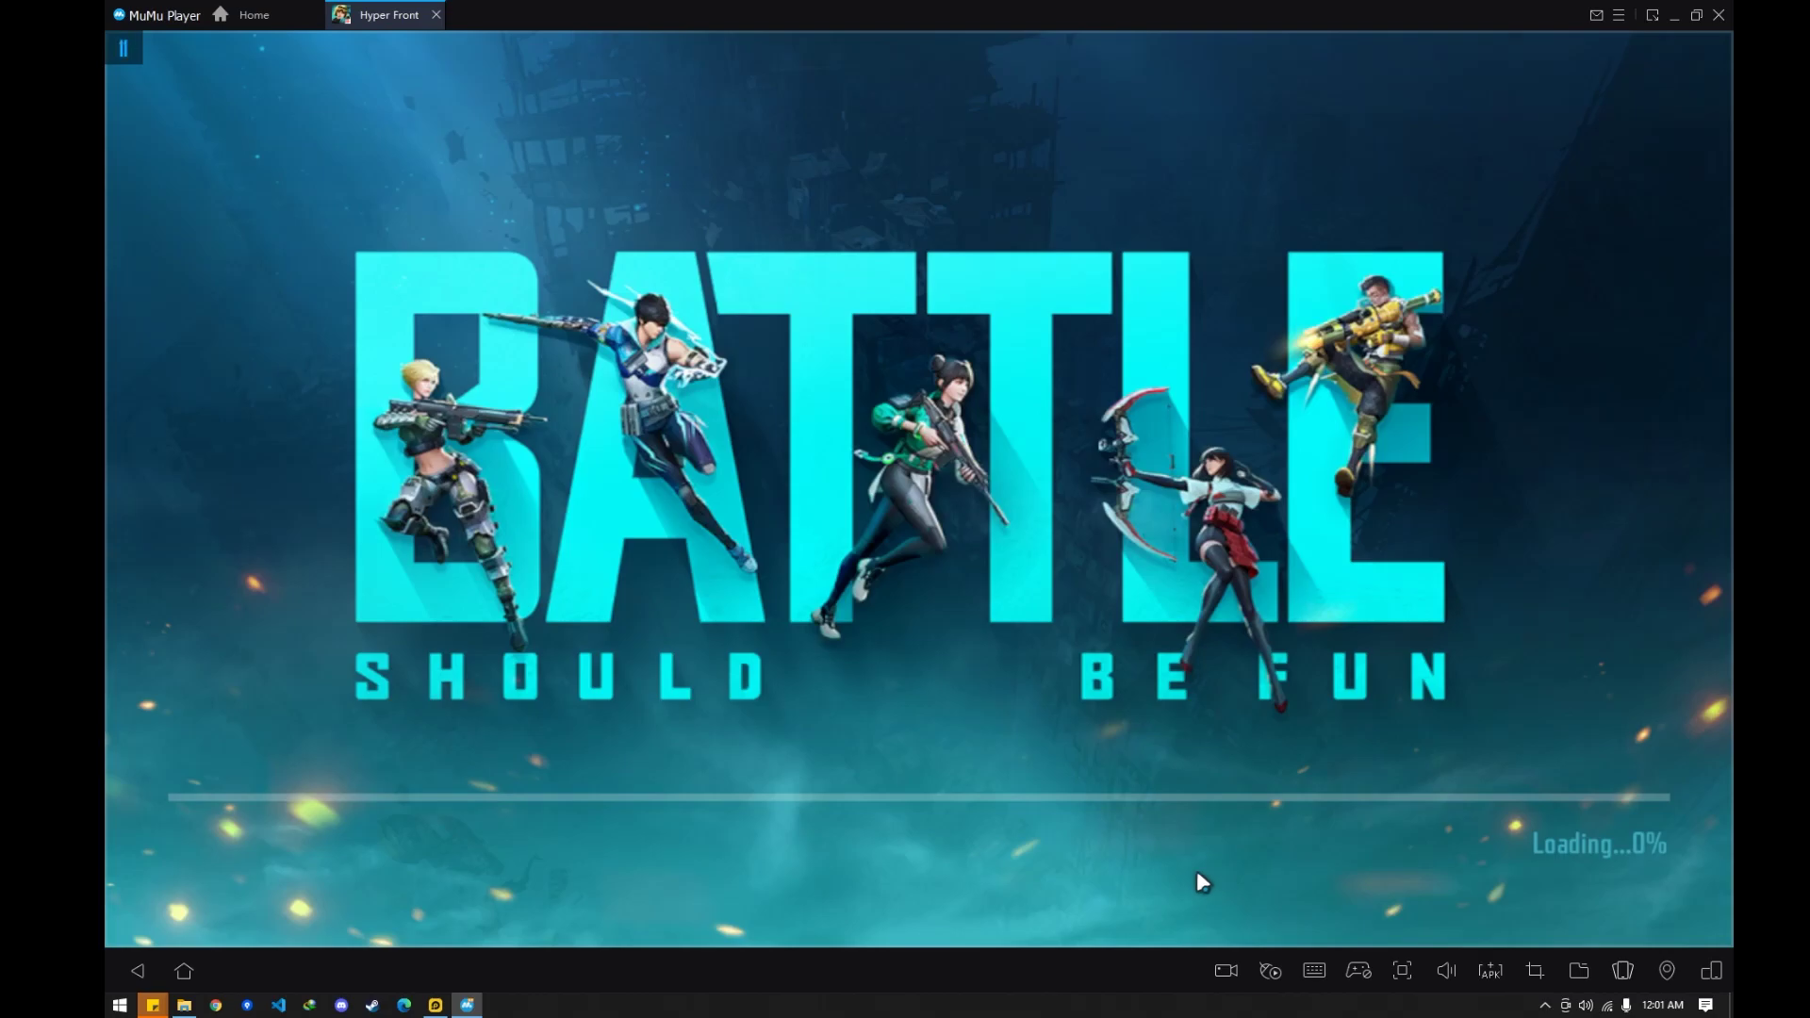
Start the Azur Lane battle with Space, minimize its window, and OK Hyper Front's simulator notice
{"action": "left_click", "coordinate": [435, 1005]}
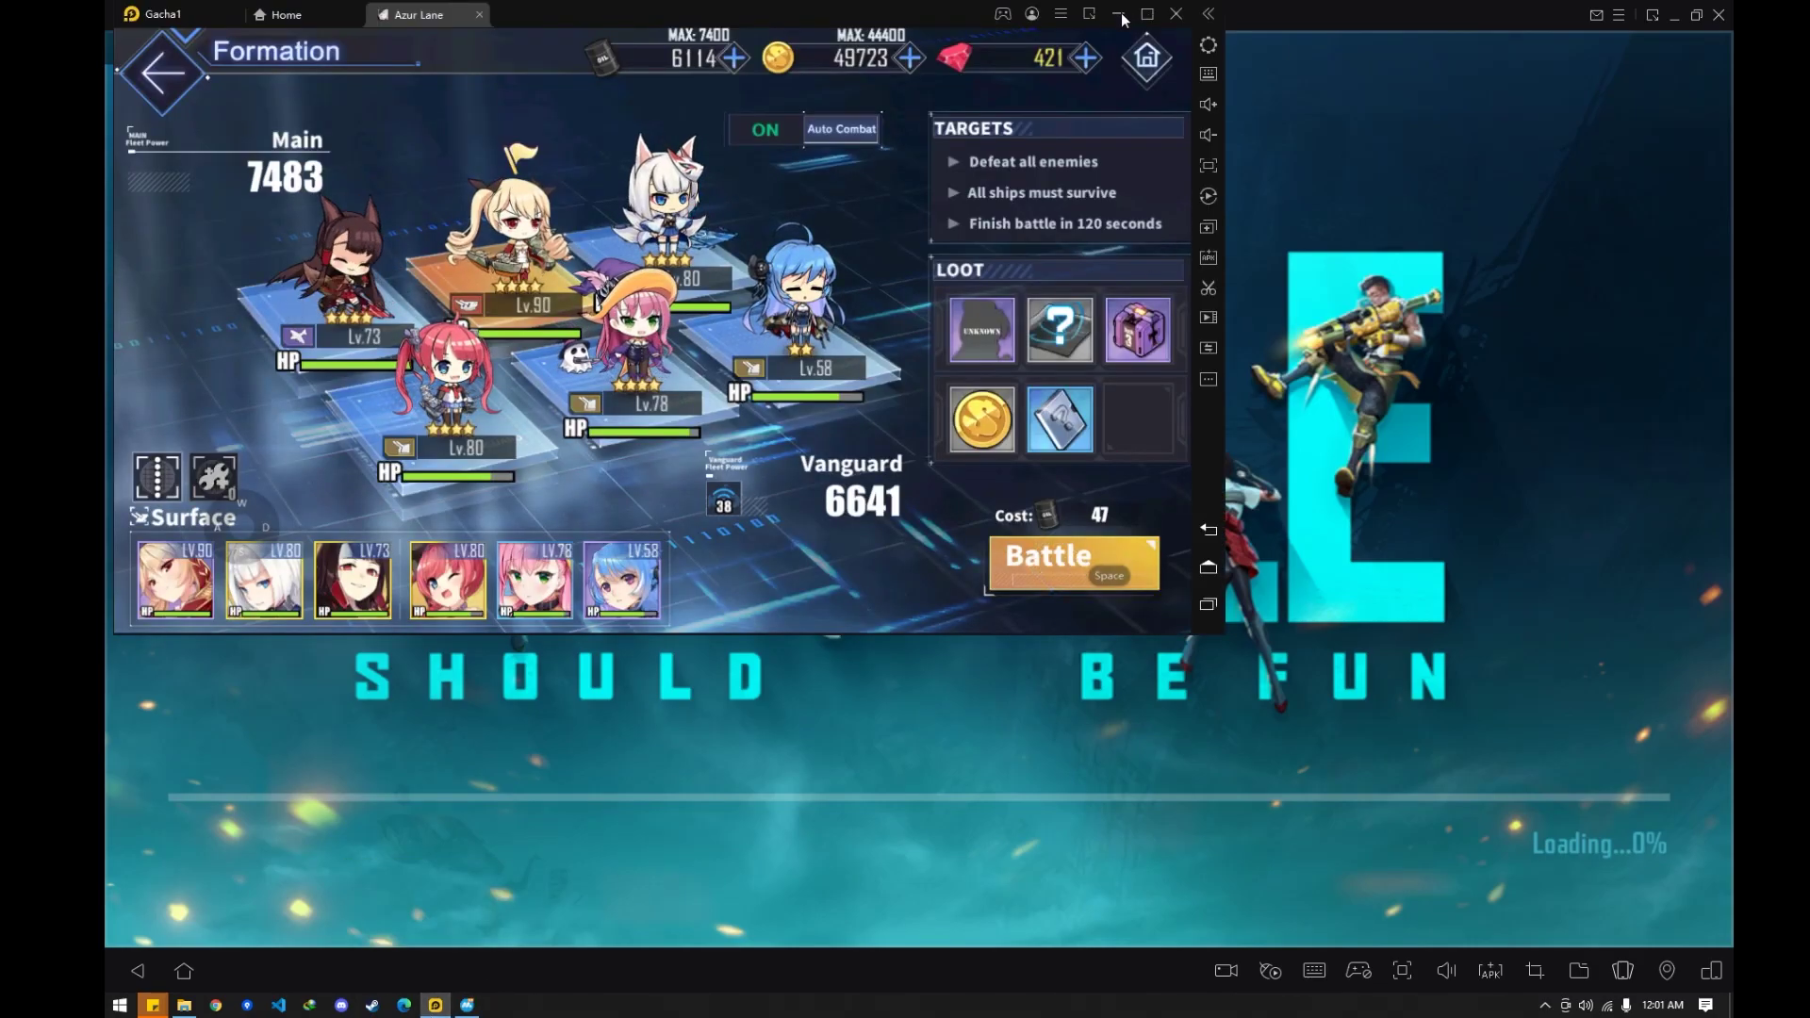
{"action": "key", "text": "space"}
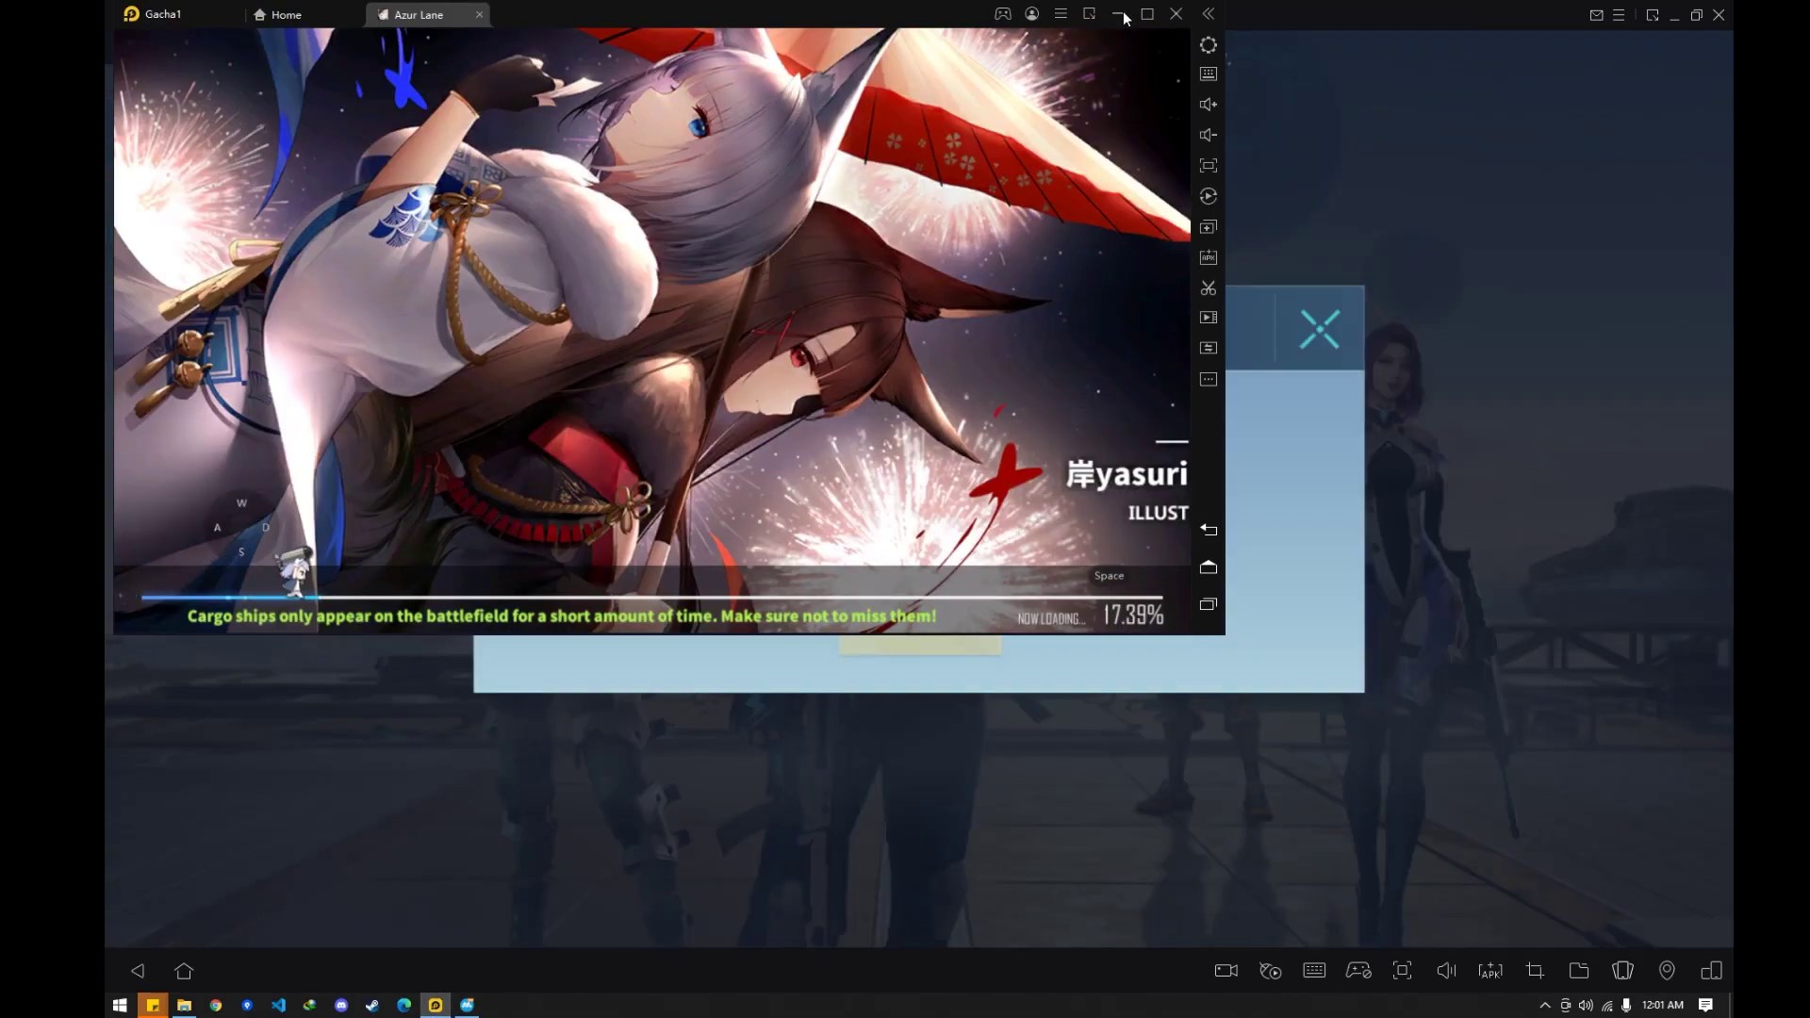
{"action": "left_click", "coordinate": [1119, 15]}
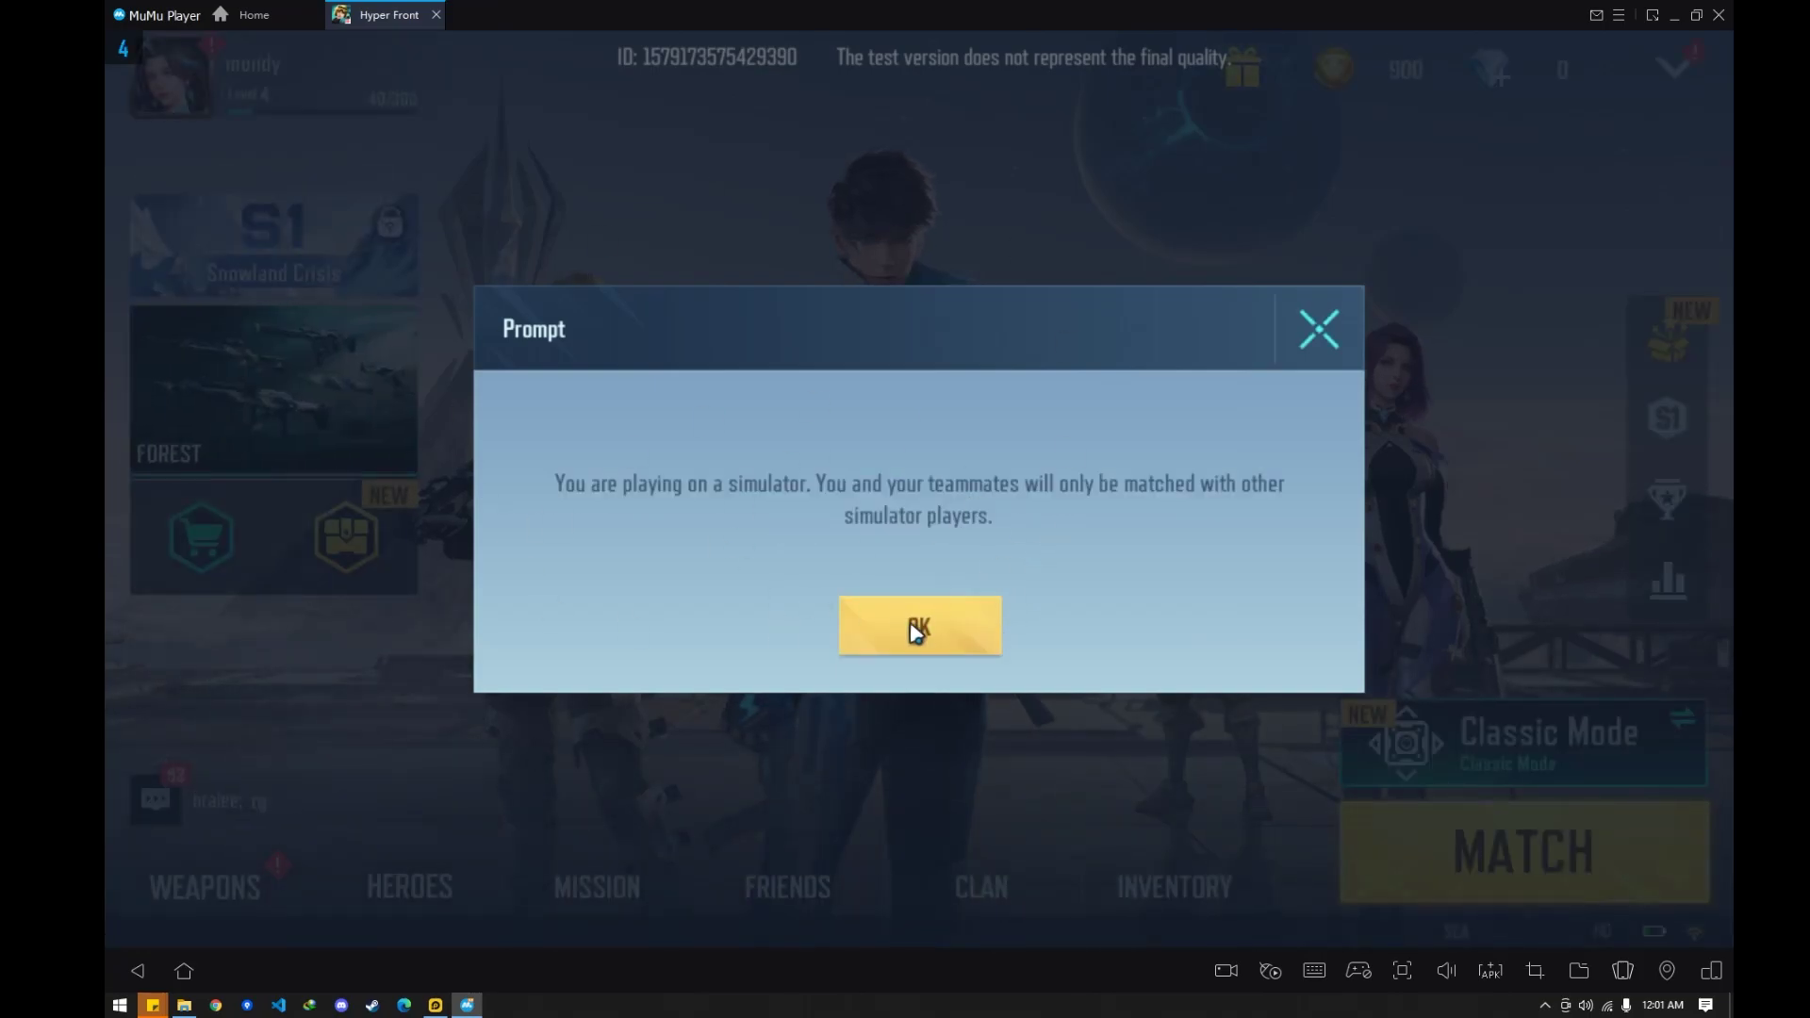
{"action": "left_click", "coordinate": [993, 629]}
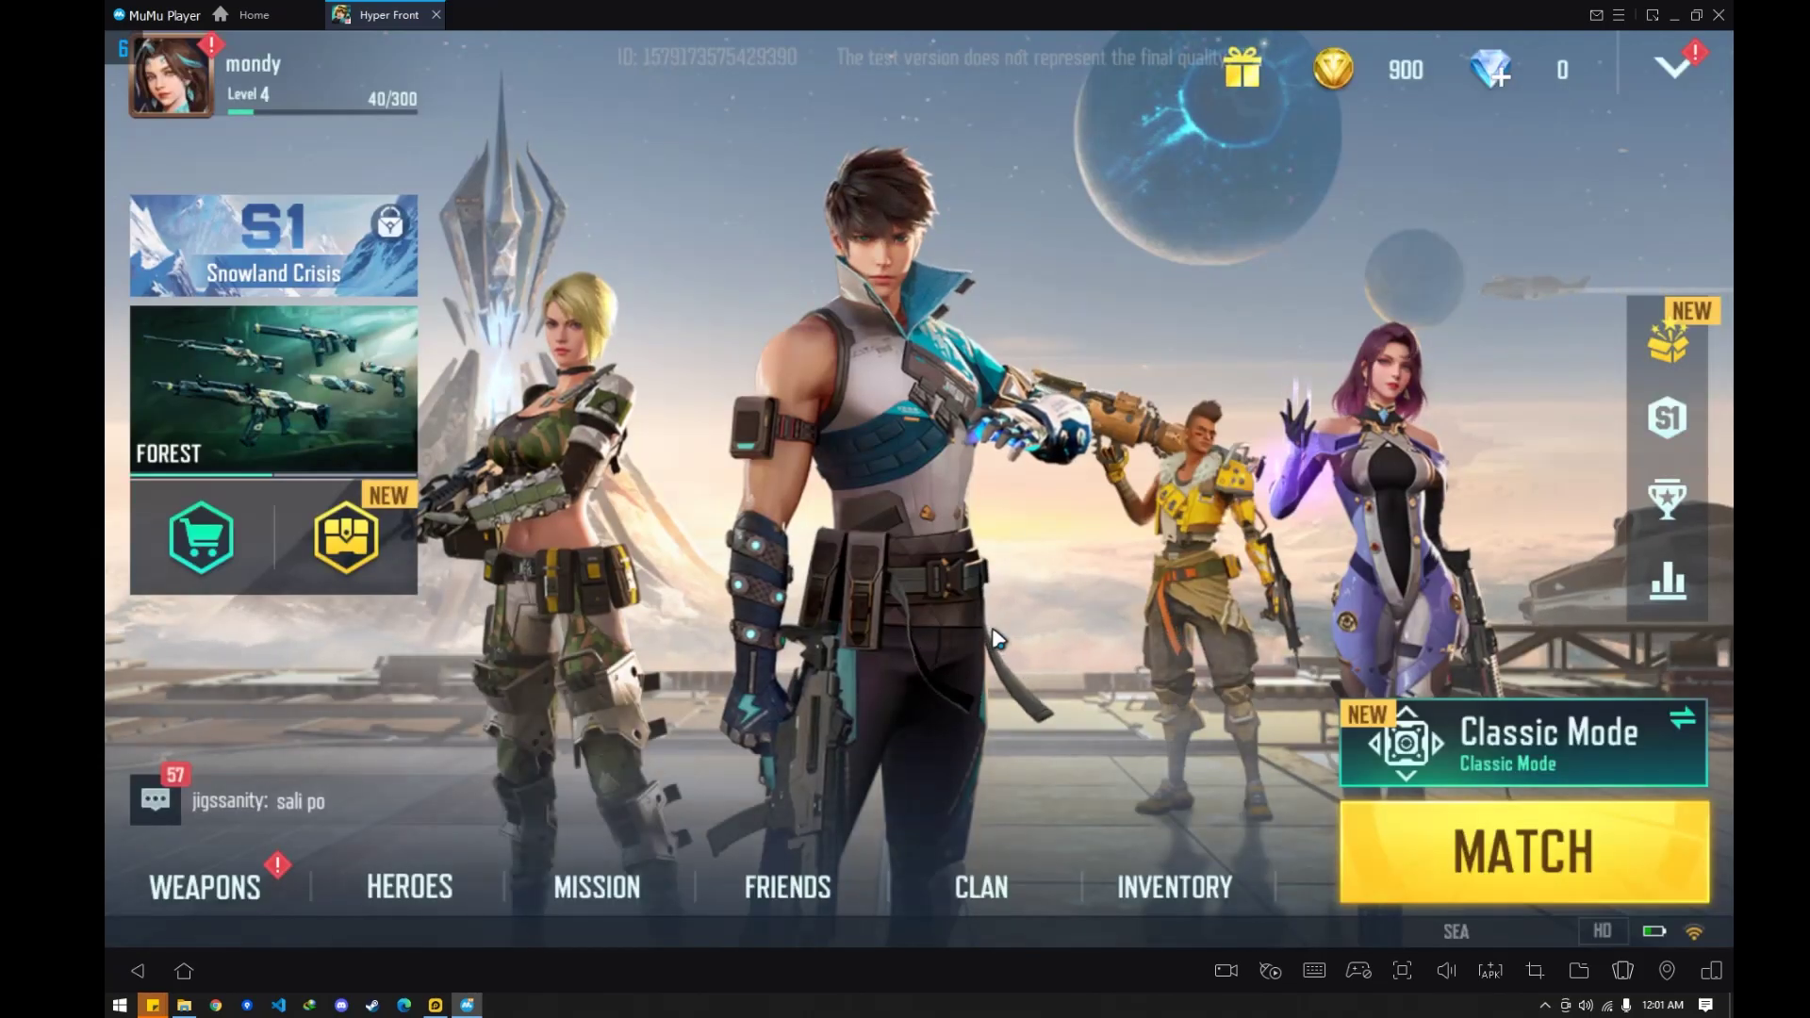
Choose Classic Mode, enter the Training Ground, and restore the emulator to a smaller window
{"action": "left_click", "coordinate": [1648, 741]}
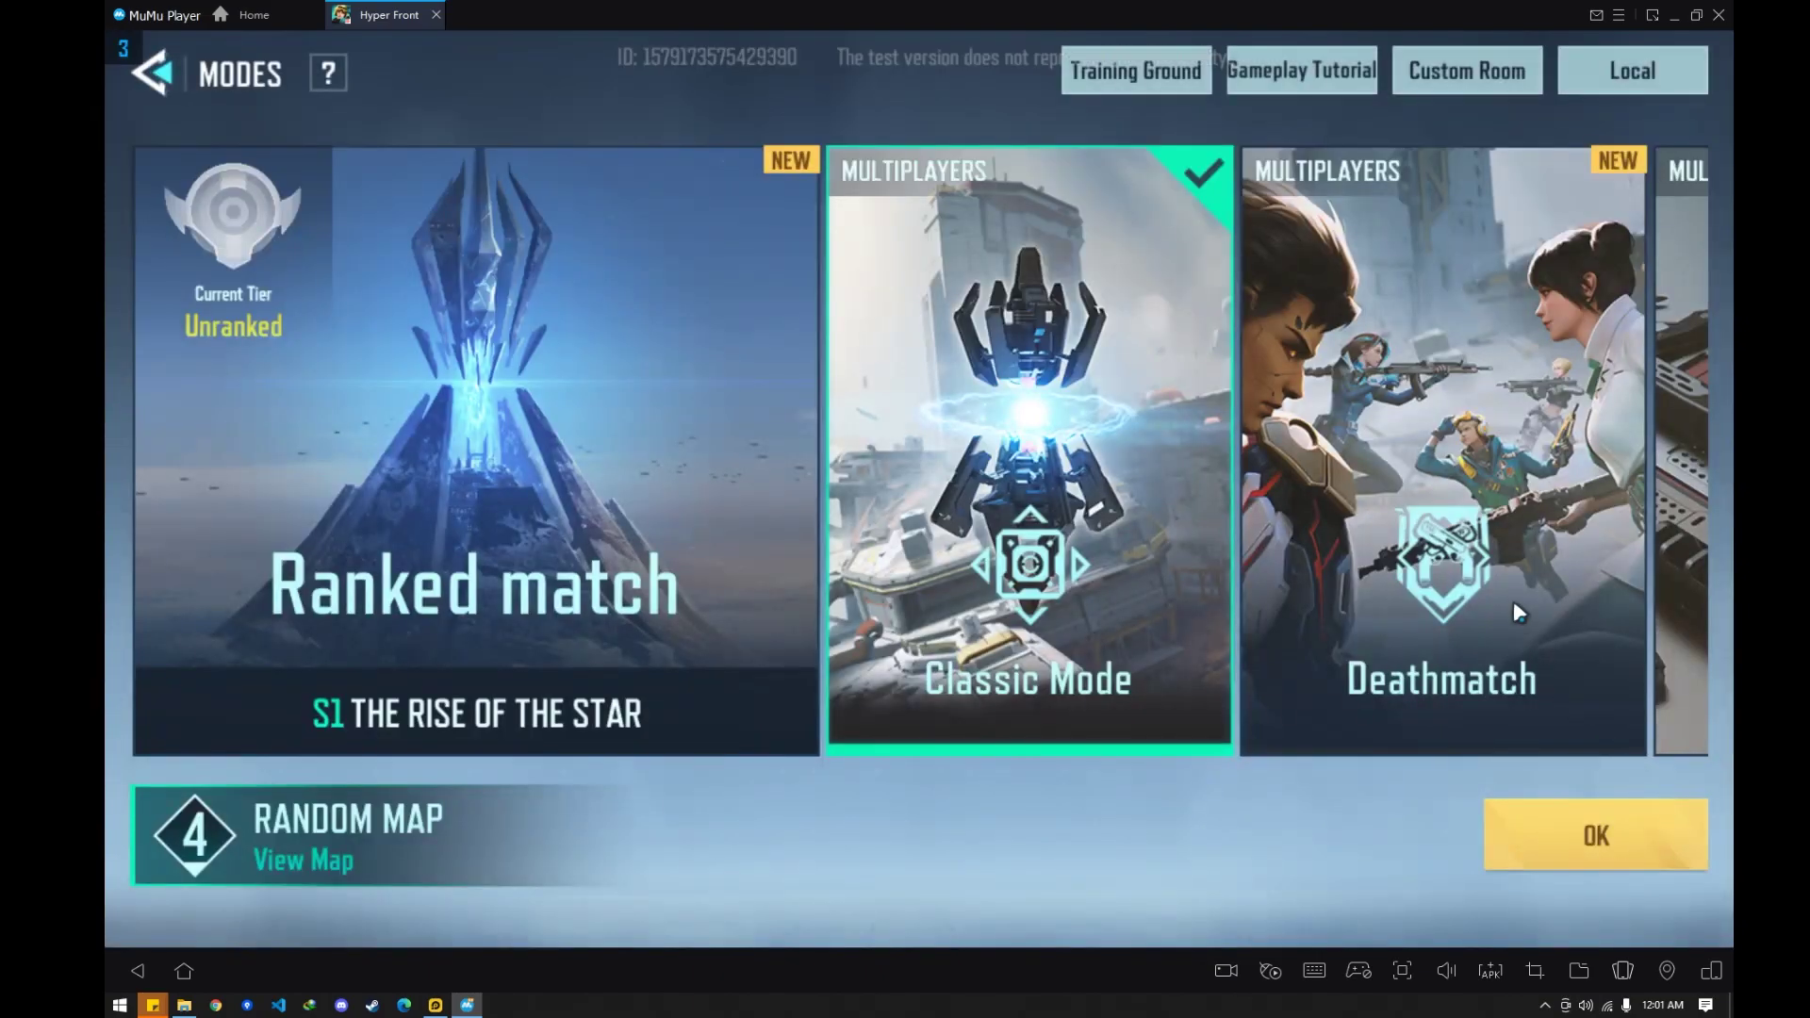
{"action": "left_click", "coordinate": [1154, 70]}
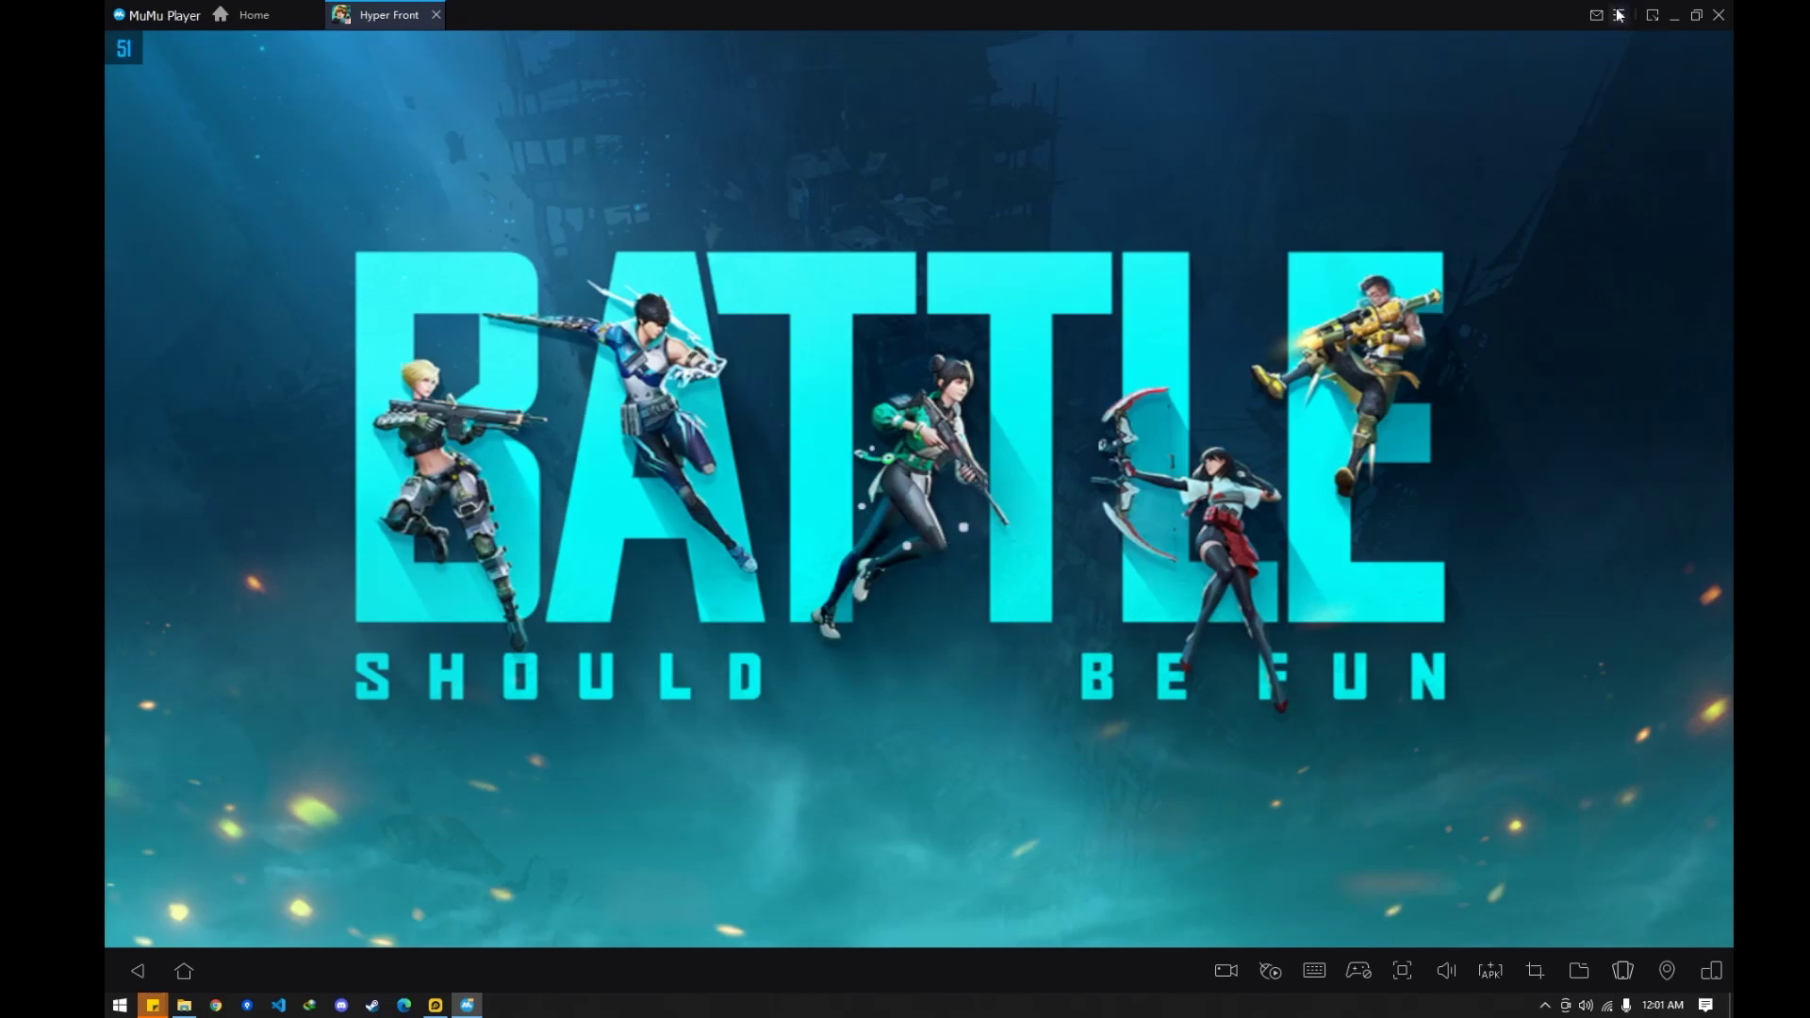
{"action": "key", "text": "super+Down"}
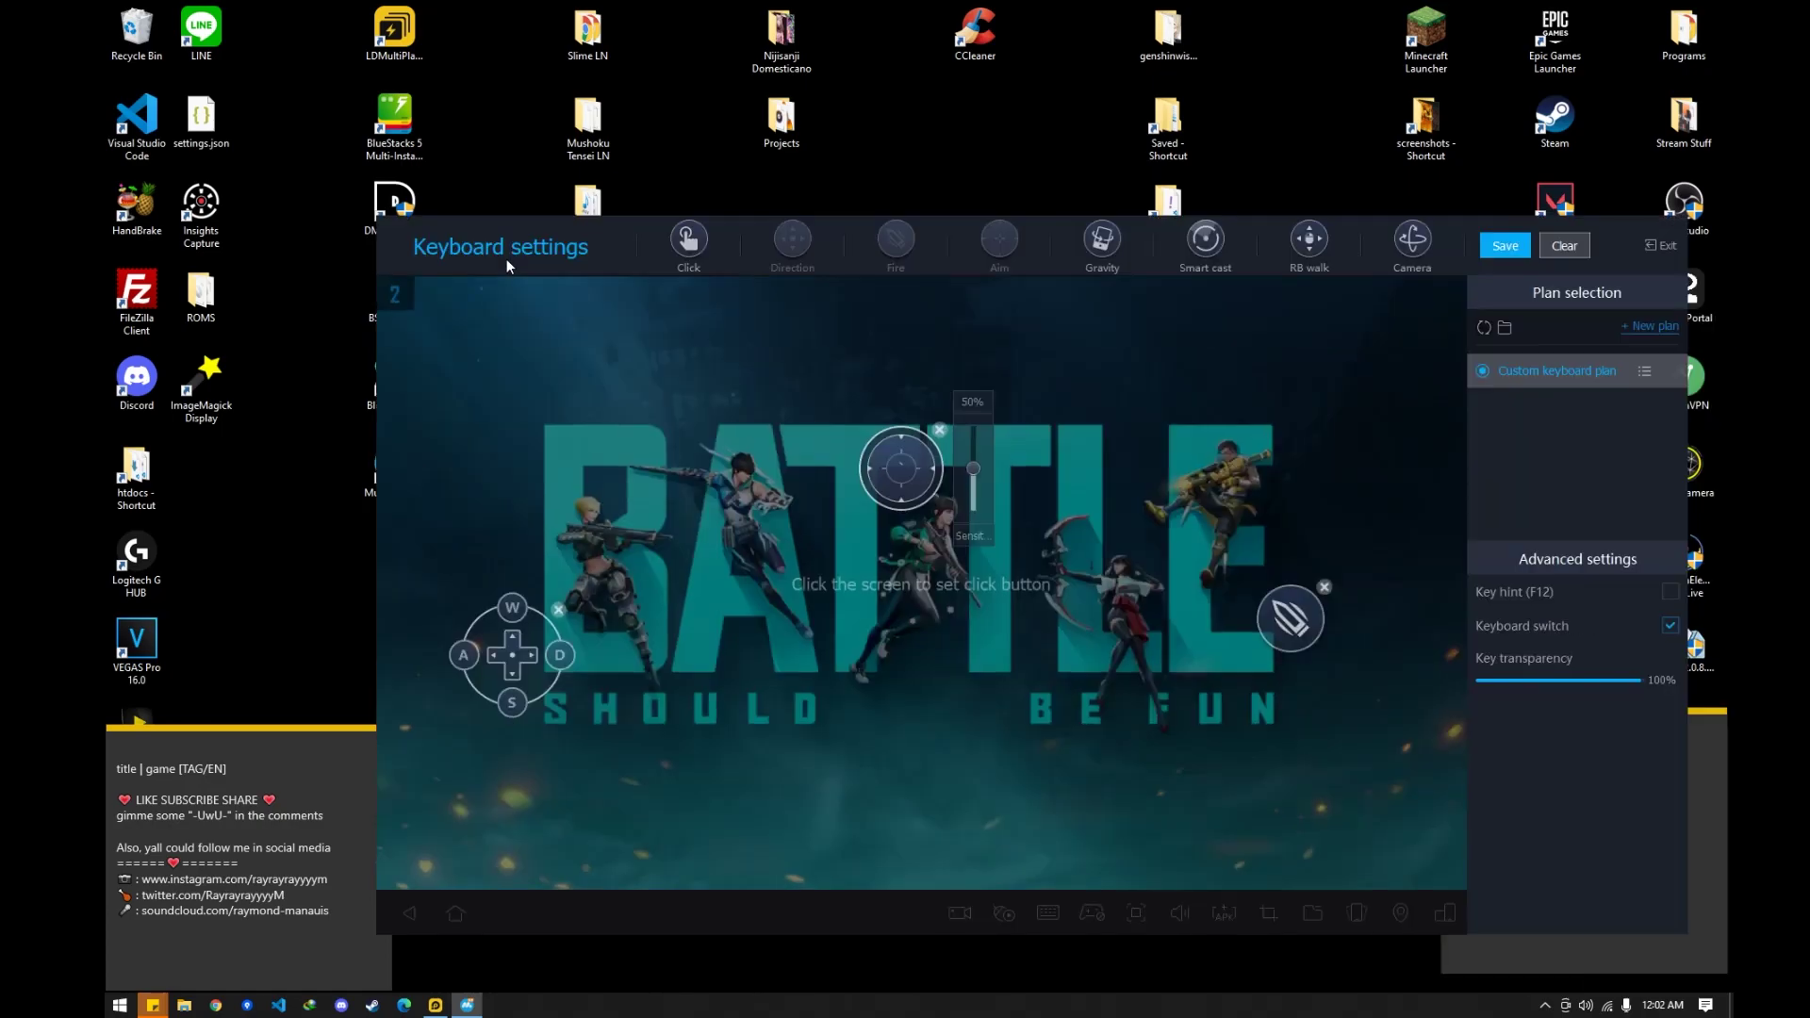
Move the fire key down onto the fire button and lower the camera-lock key
{"action": "left_click", "coordinate": [438, 1007]}
{"action": "left_click", "coordinate": [436, 1006]}
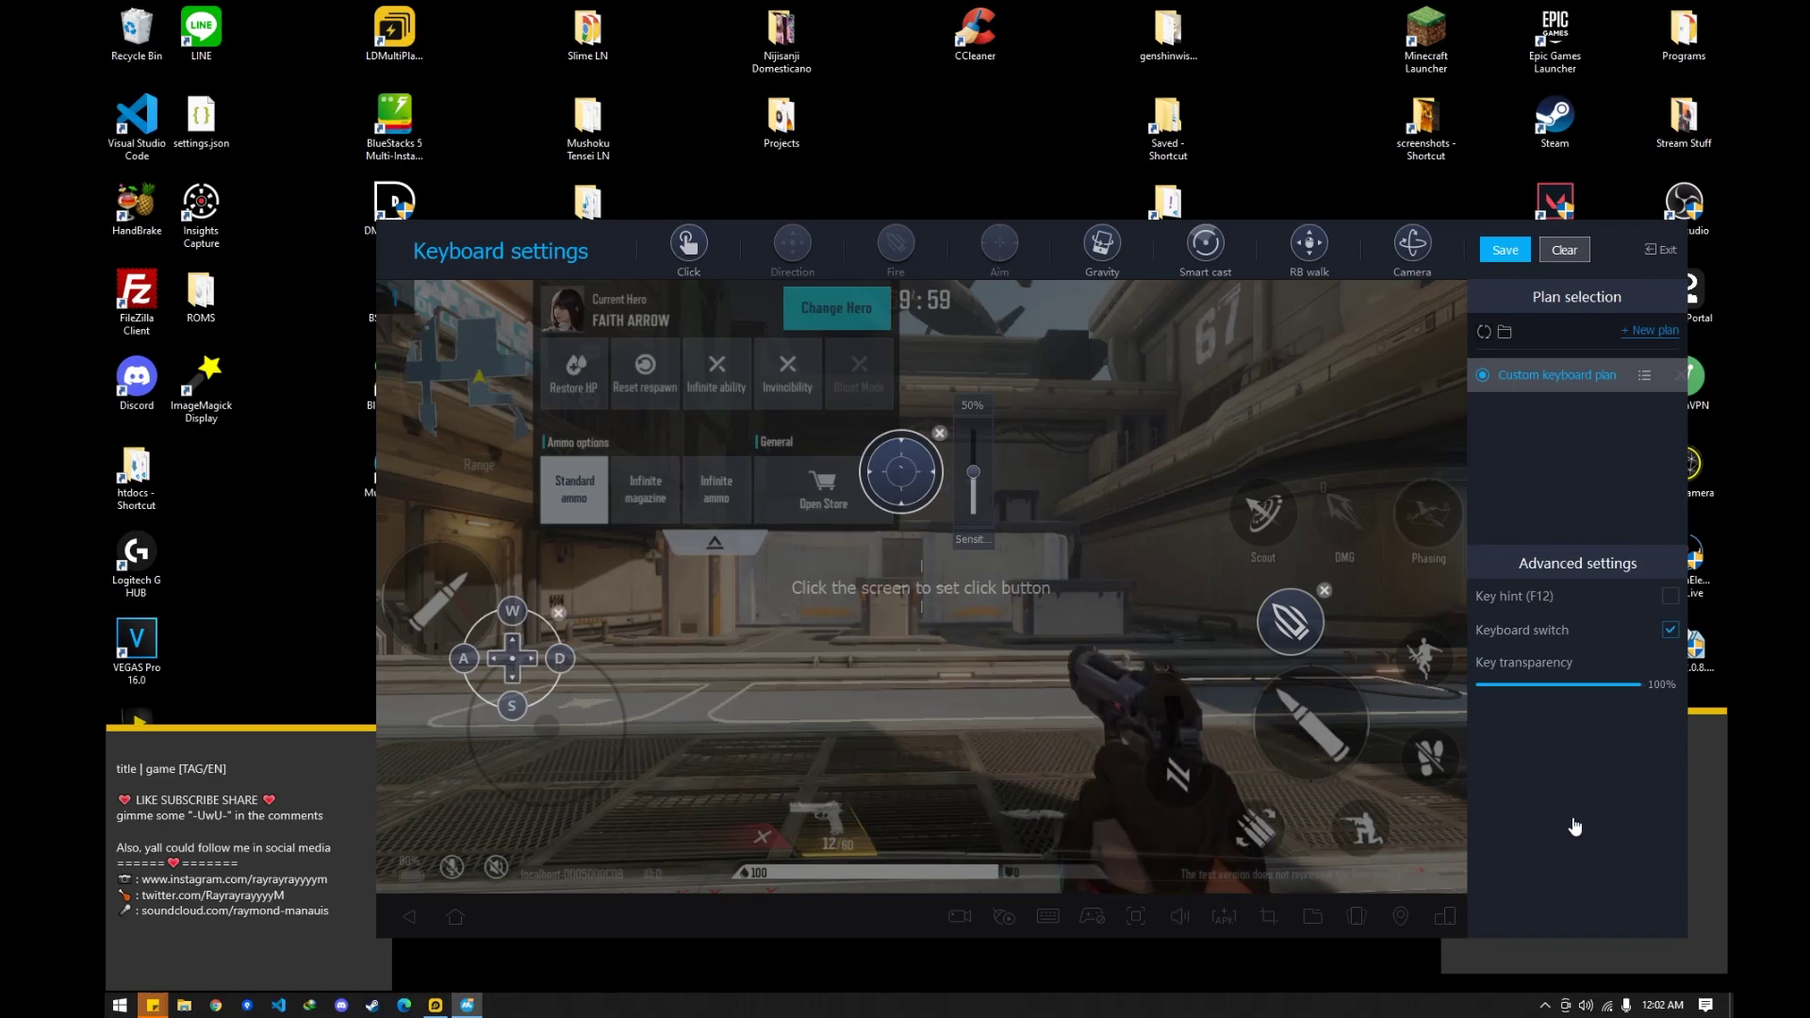
{"action": "left_click_drag", "start_coordinate": [1297, 636], "coordinate": [1320, 741]}
{"action": "left_click_drag", "start_coordinate": [900, 474], "coordinate": [901, 528]}
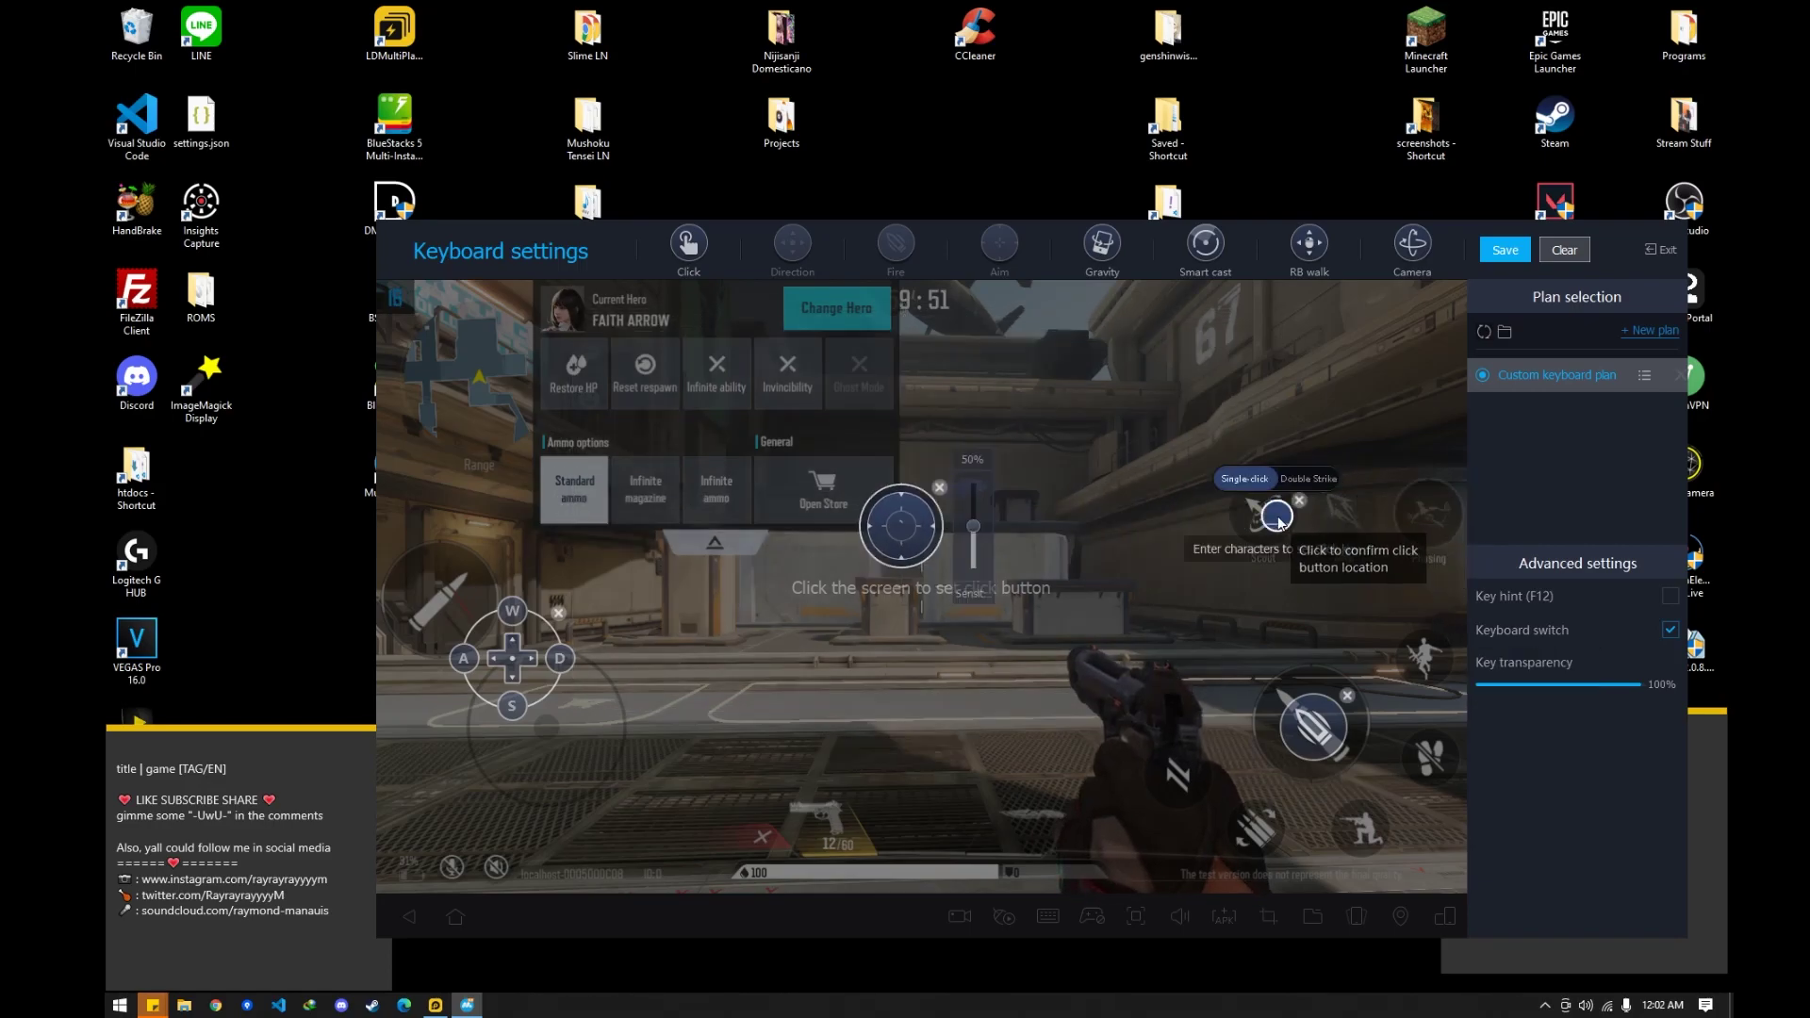
Place a Click key over the Scout skill icon
{"action": "left_click", "coordinate": [1272, 516]}
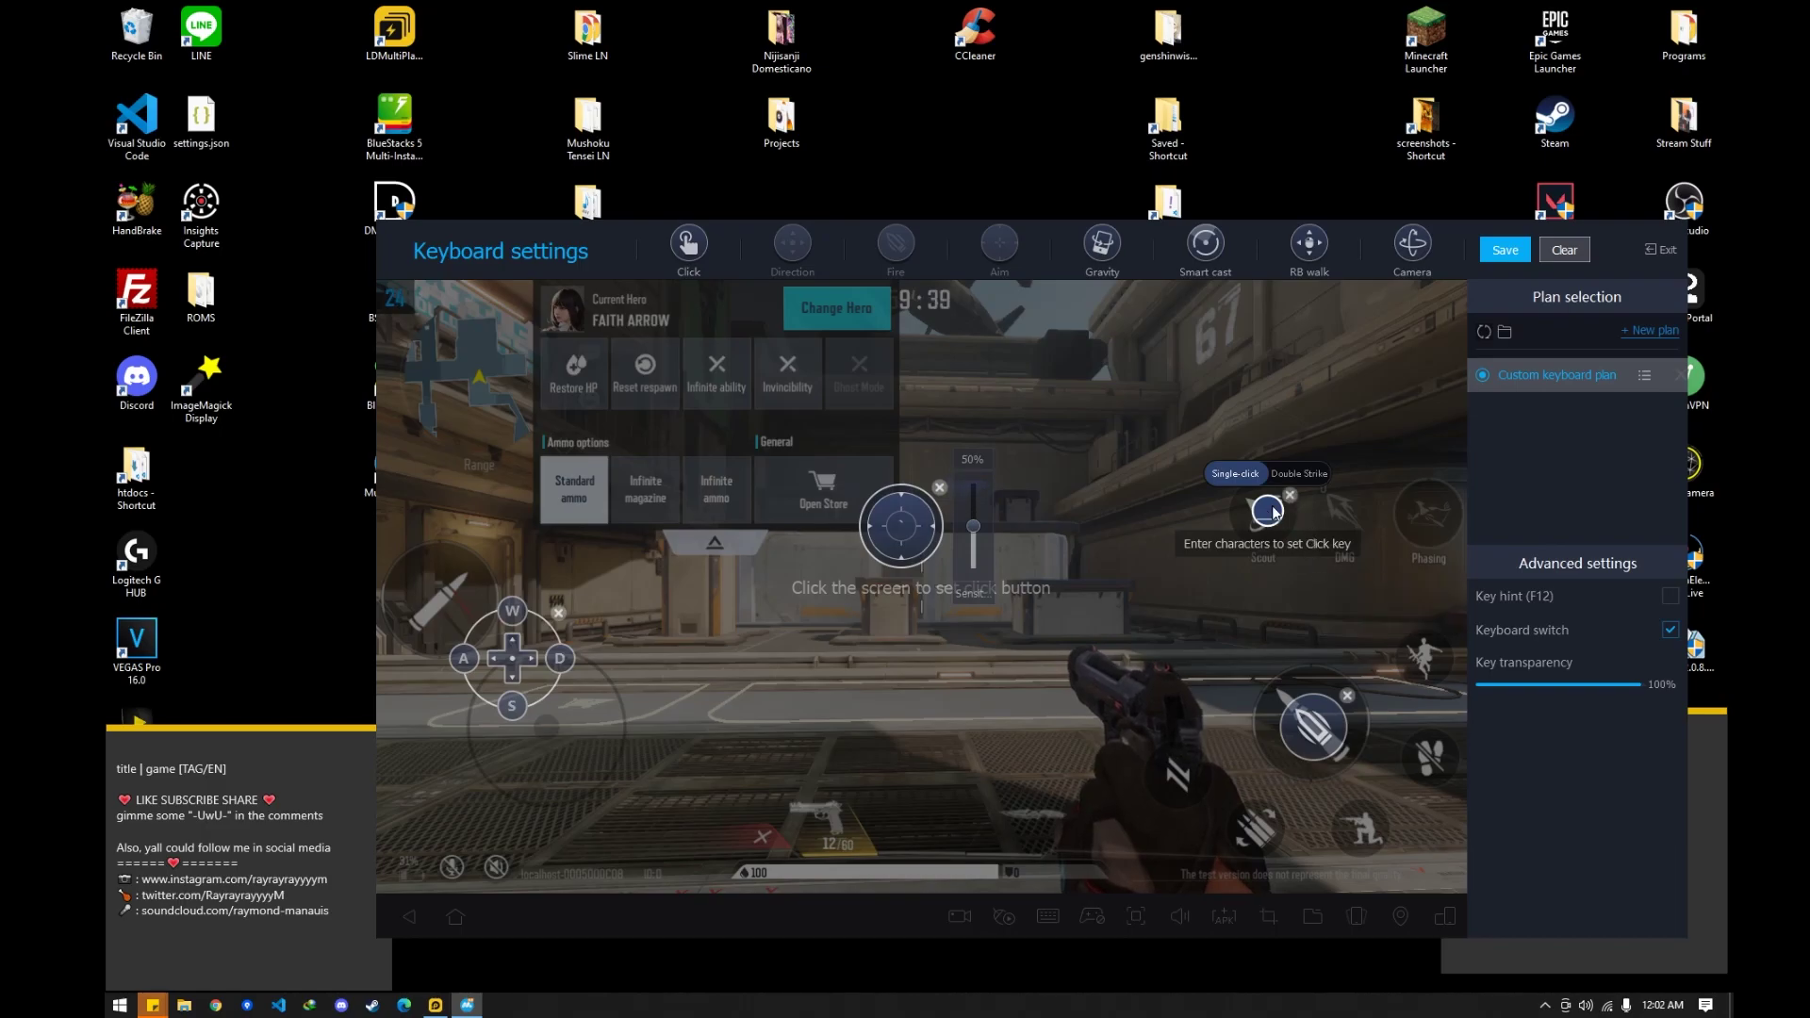
{"action": "left_click_drag", "start_coordinate": [1274, 512], "coordinate": [1250, 515]}
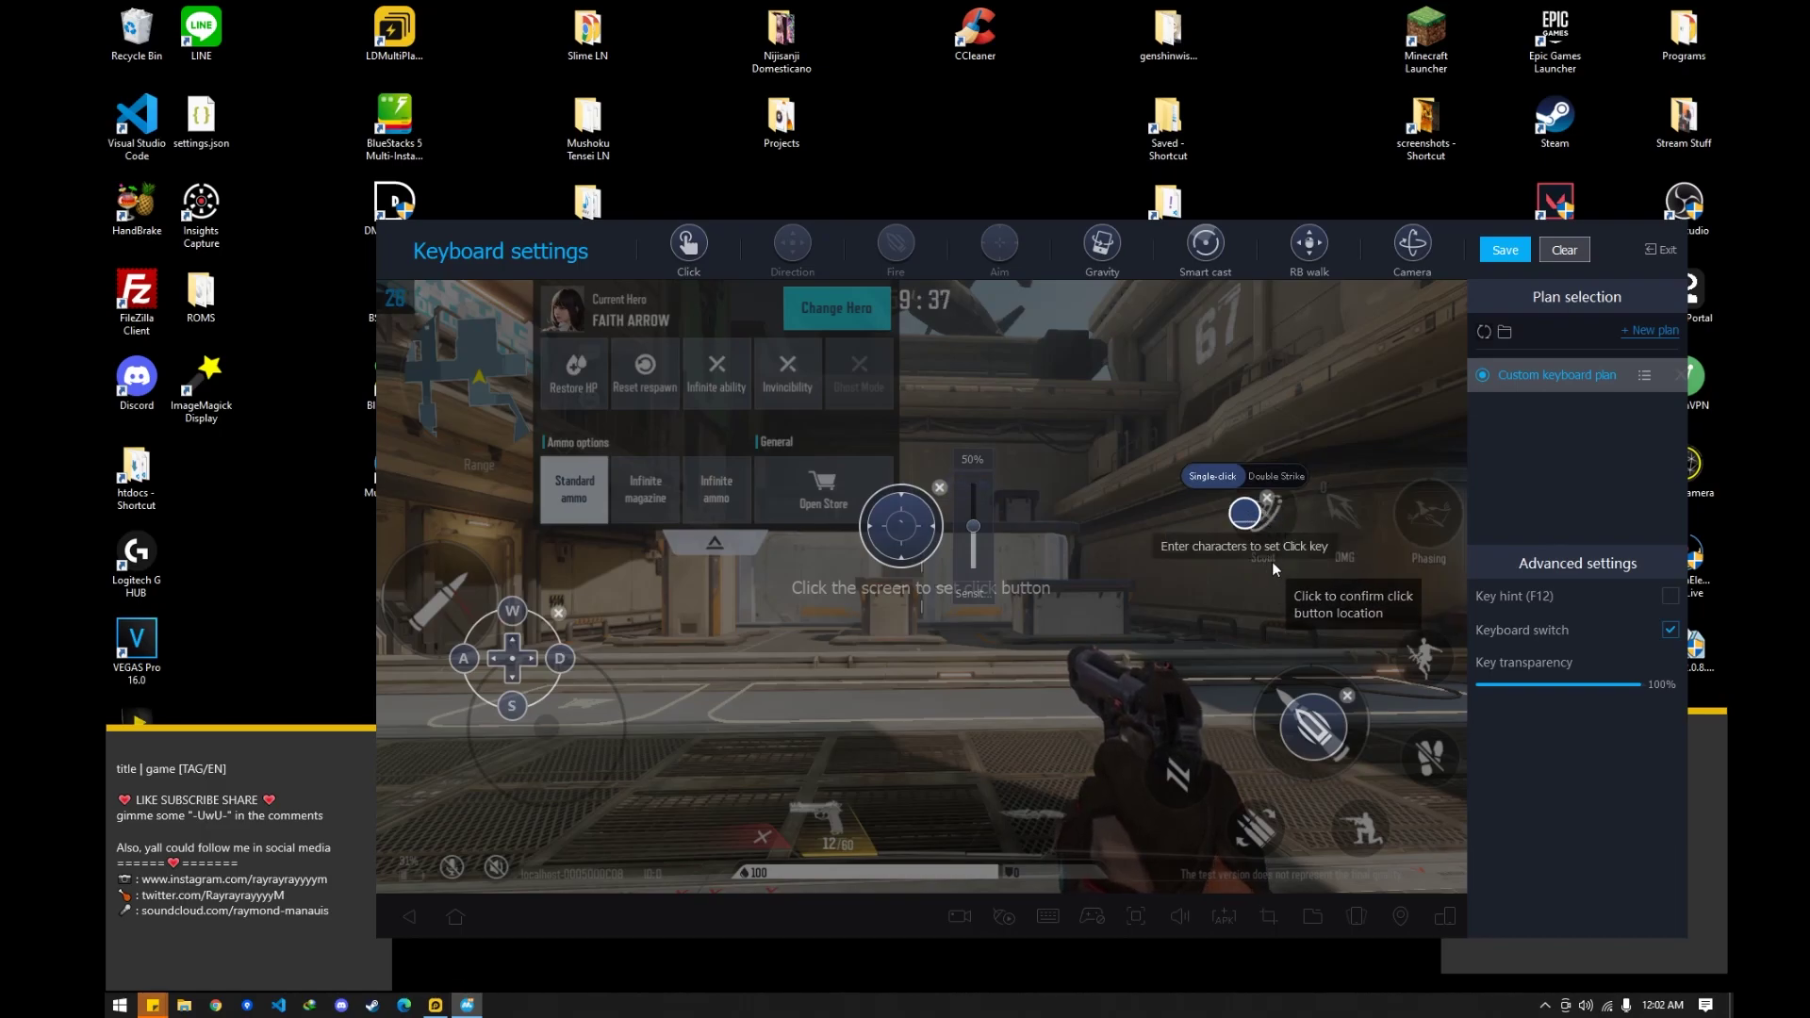
{"action": "left_click", "coordinate": [1266, 498]}
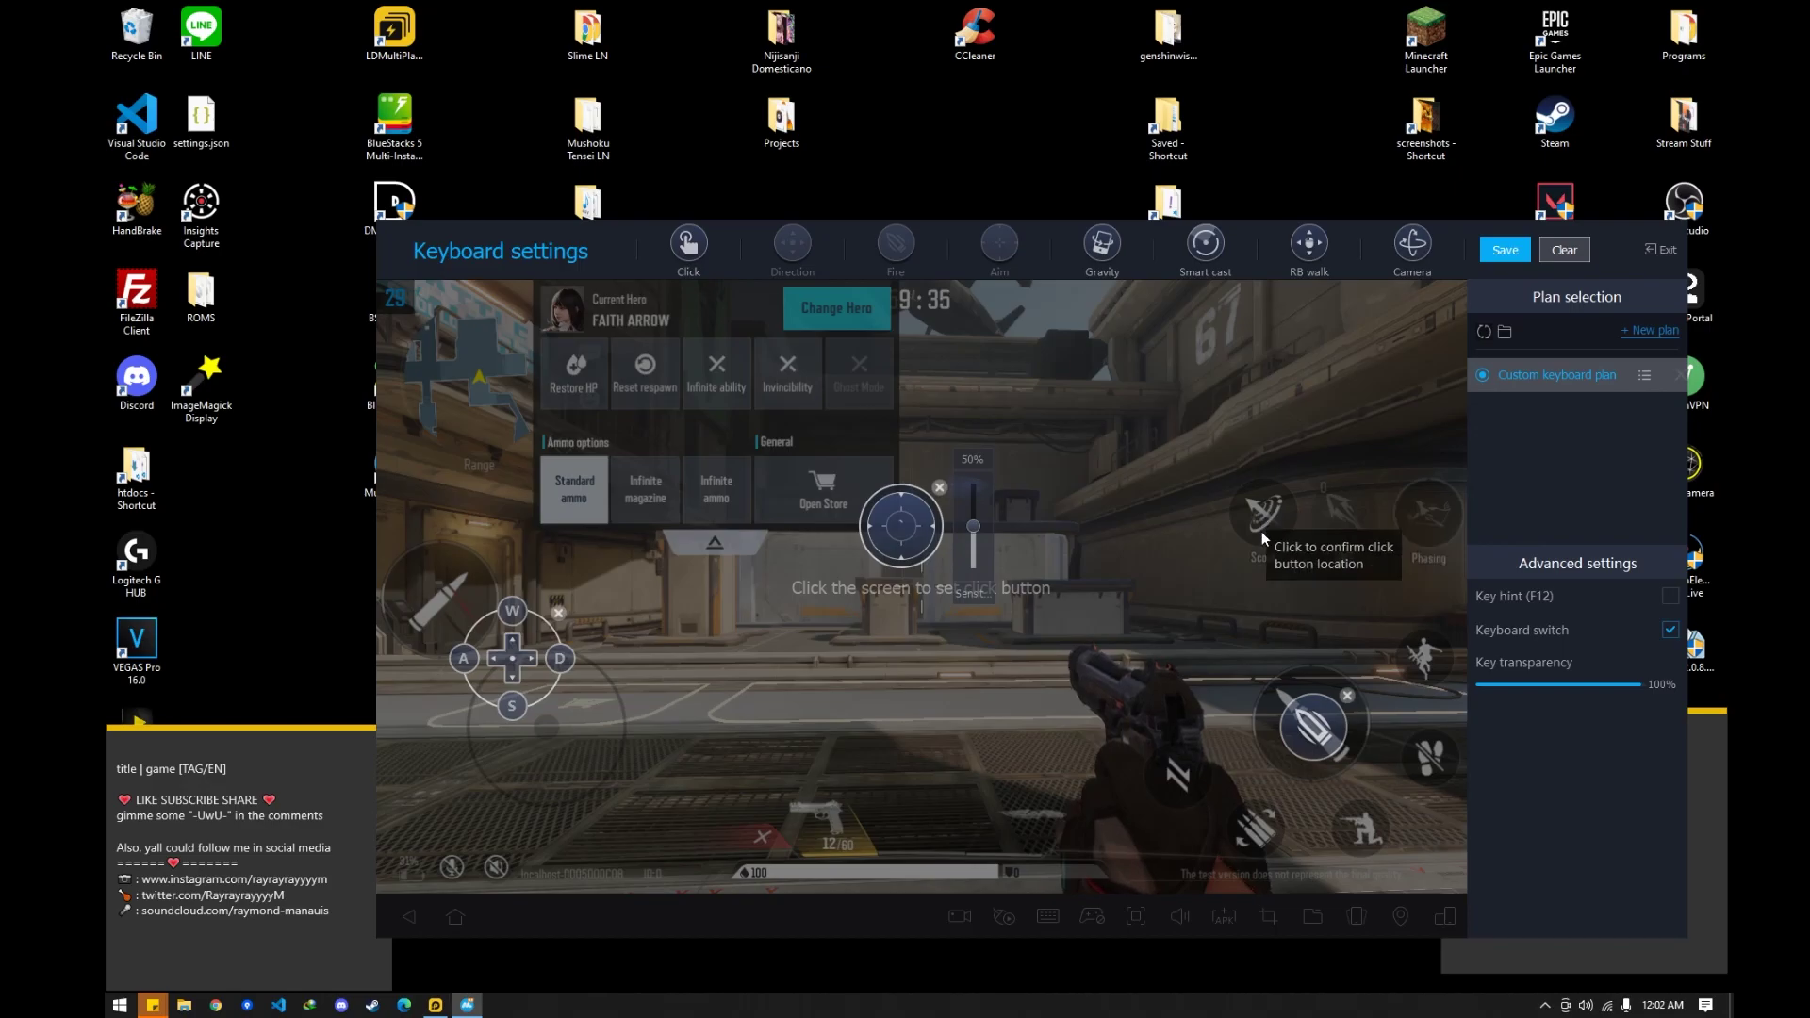
{"action": "left_click", "coordinate": [1254, 514]}
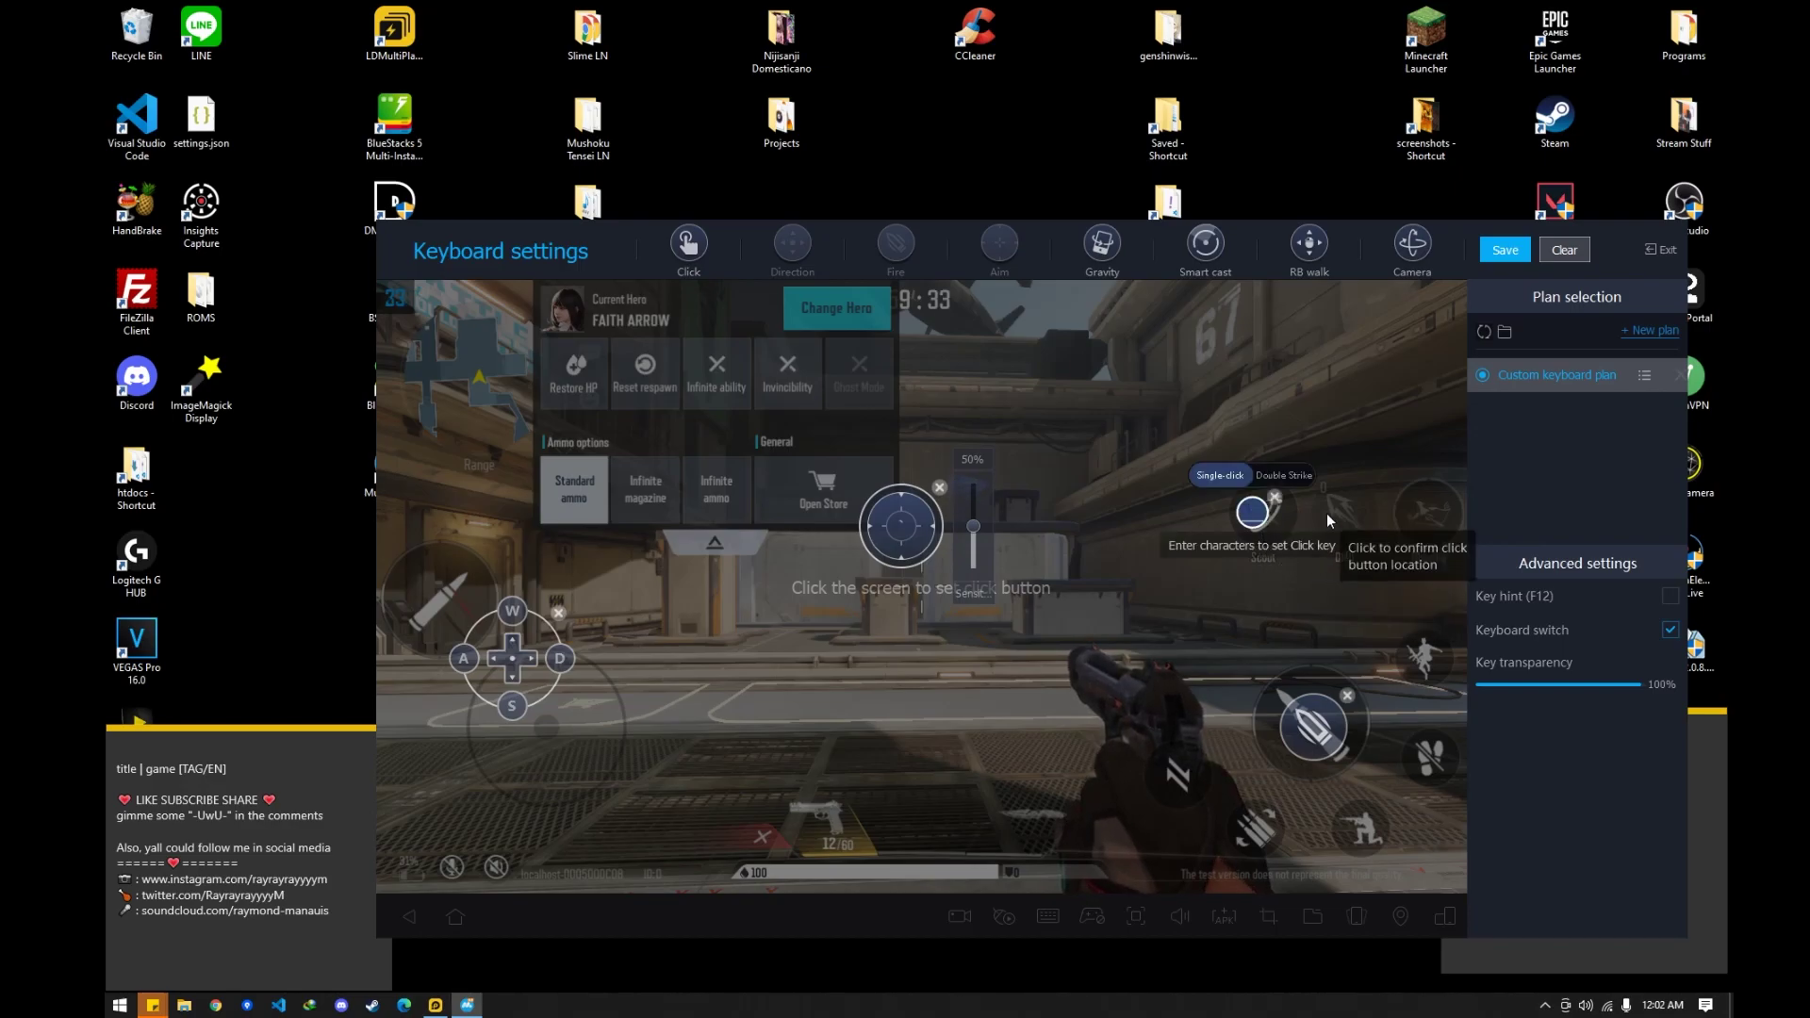
Enable Key hint (F12), settle the click key back on Scout, and save the plan
{"action": "left_click", "coordinate": [1669, 595]}
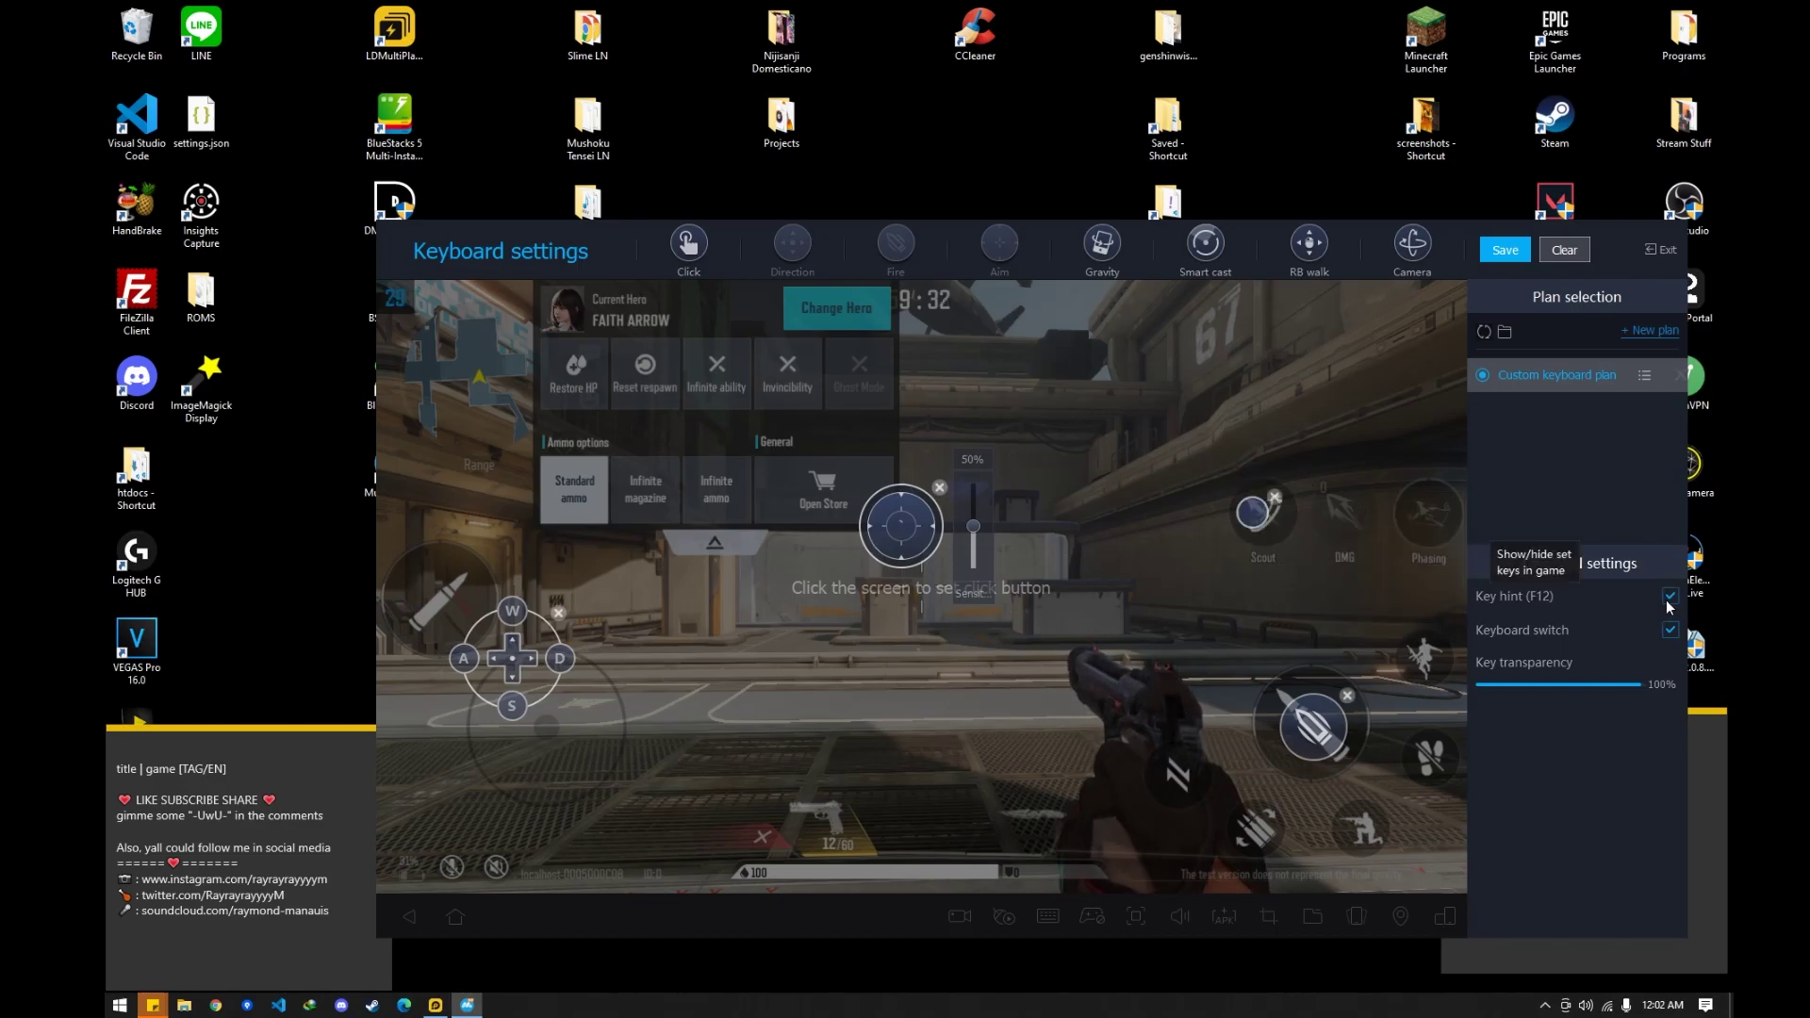
{"action": "left_click", "coordinate": [1255, 516]}
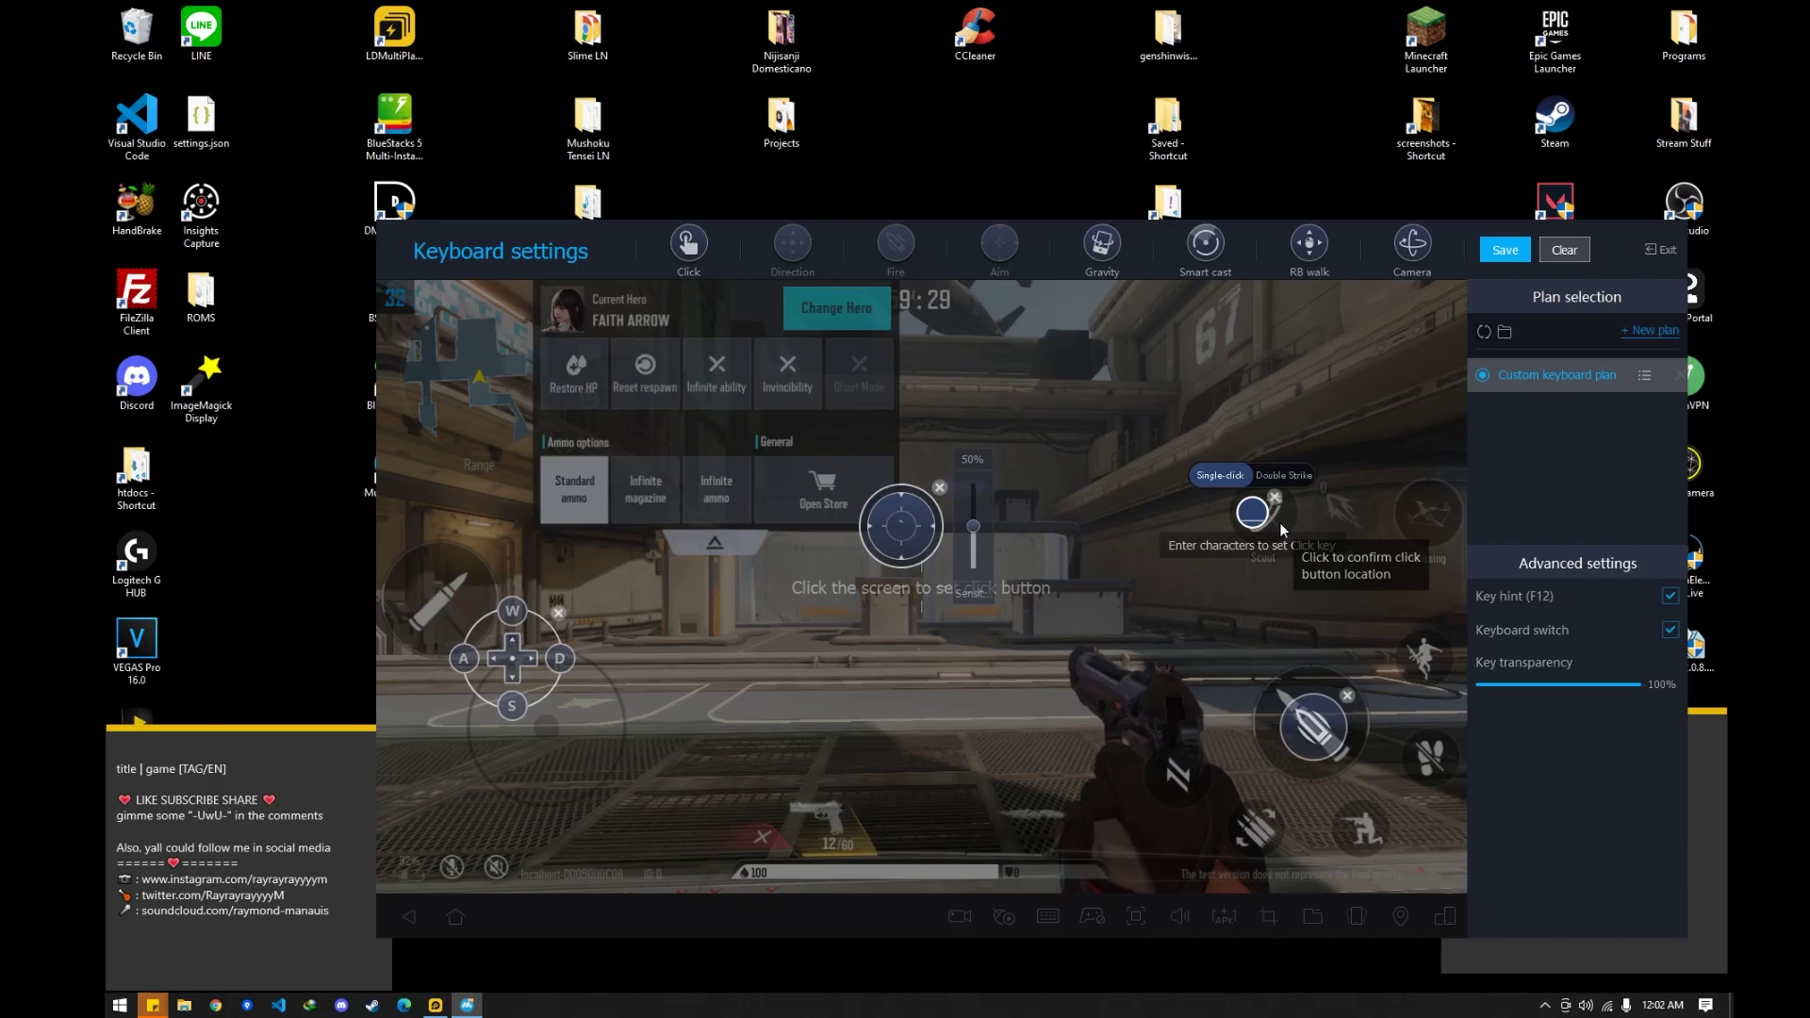
{"action": "left_click_drag", "start_coordinate": [1254, 514], "coordinate": [1361, 526]}
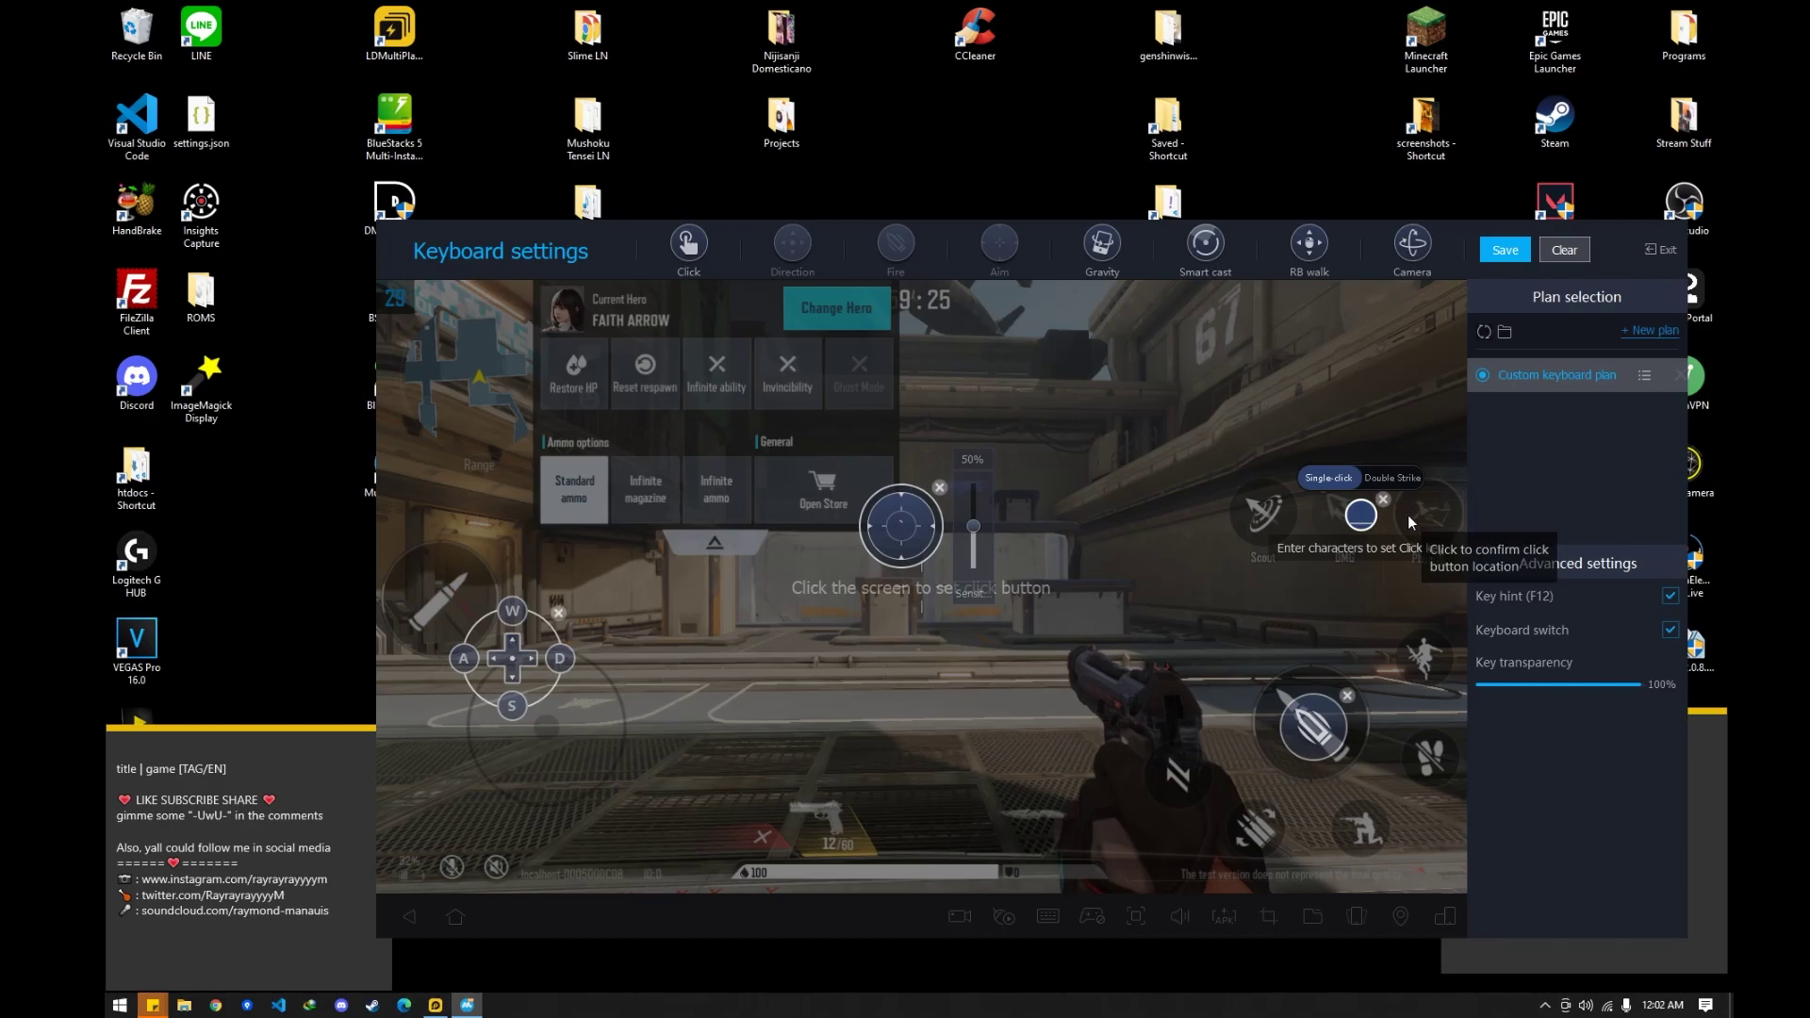
{"action": "left_click", "coordinate": [1411, 516]}
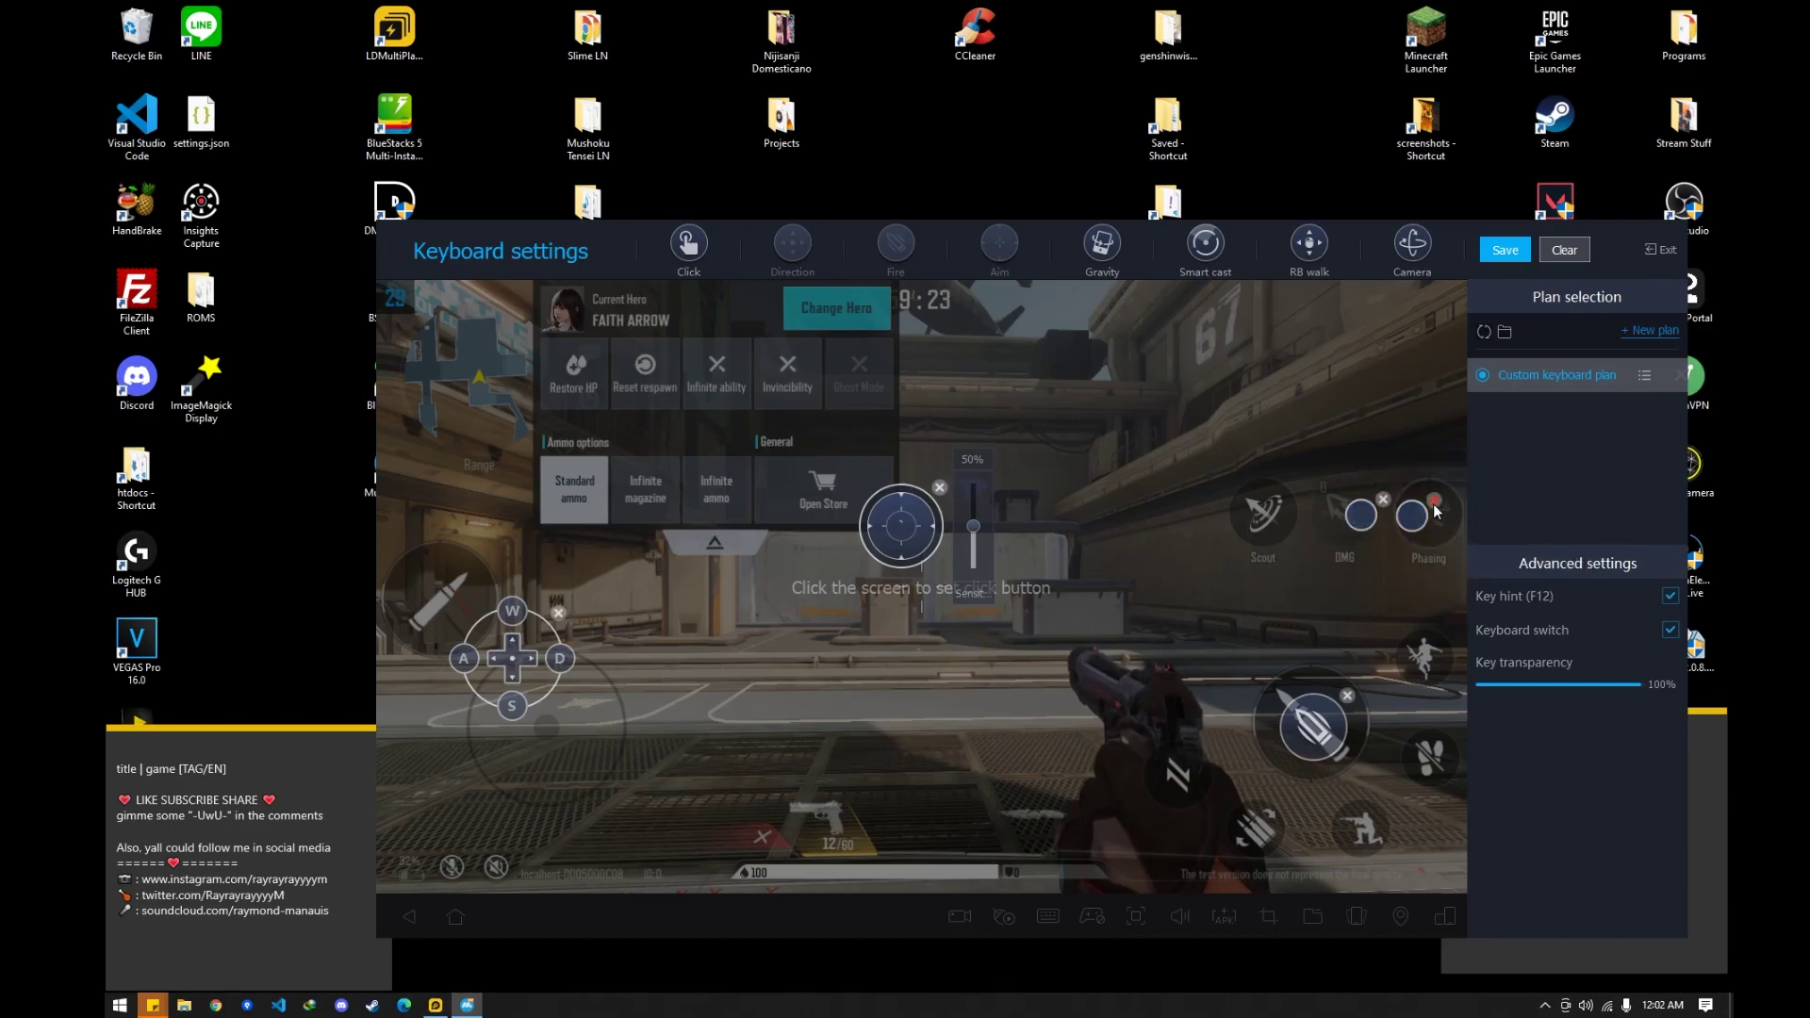
{"action": "left_click_drag", "start_coordinate": [1383, 508], "coordinate": [1282, 513]}
{"action": "left_click", "coordinate": [1508, 255]}
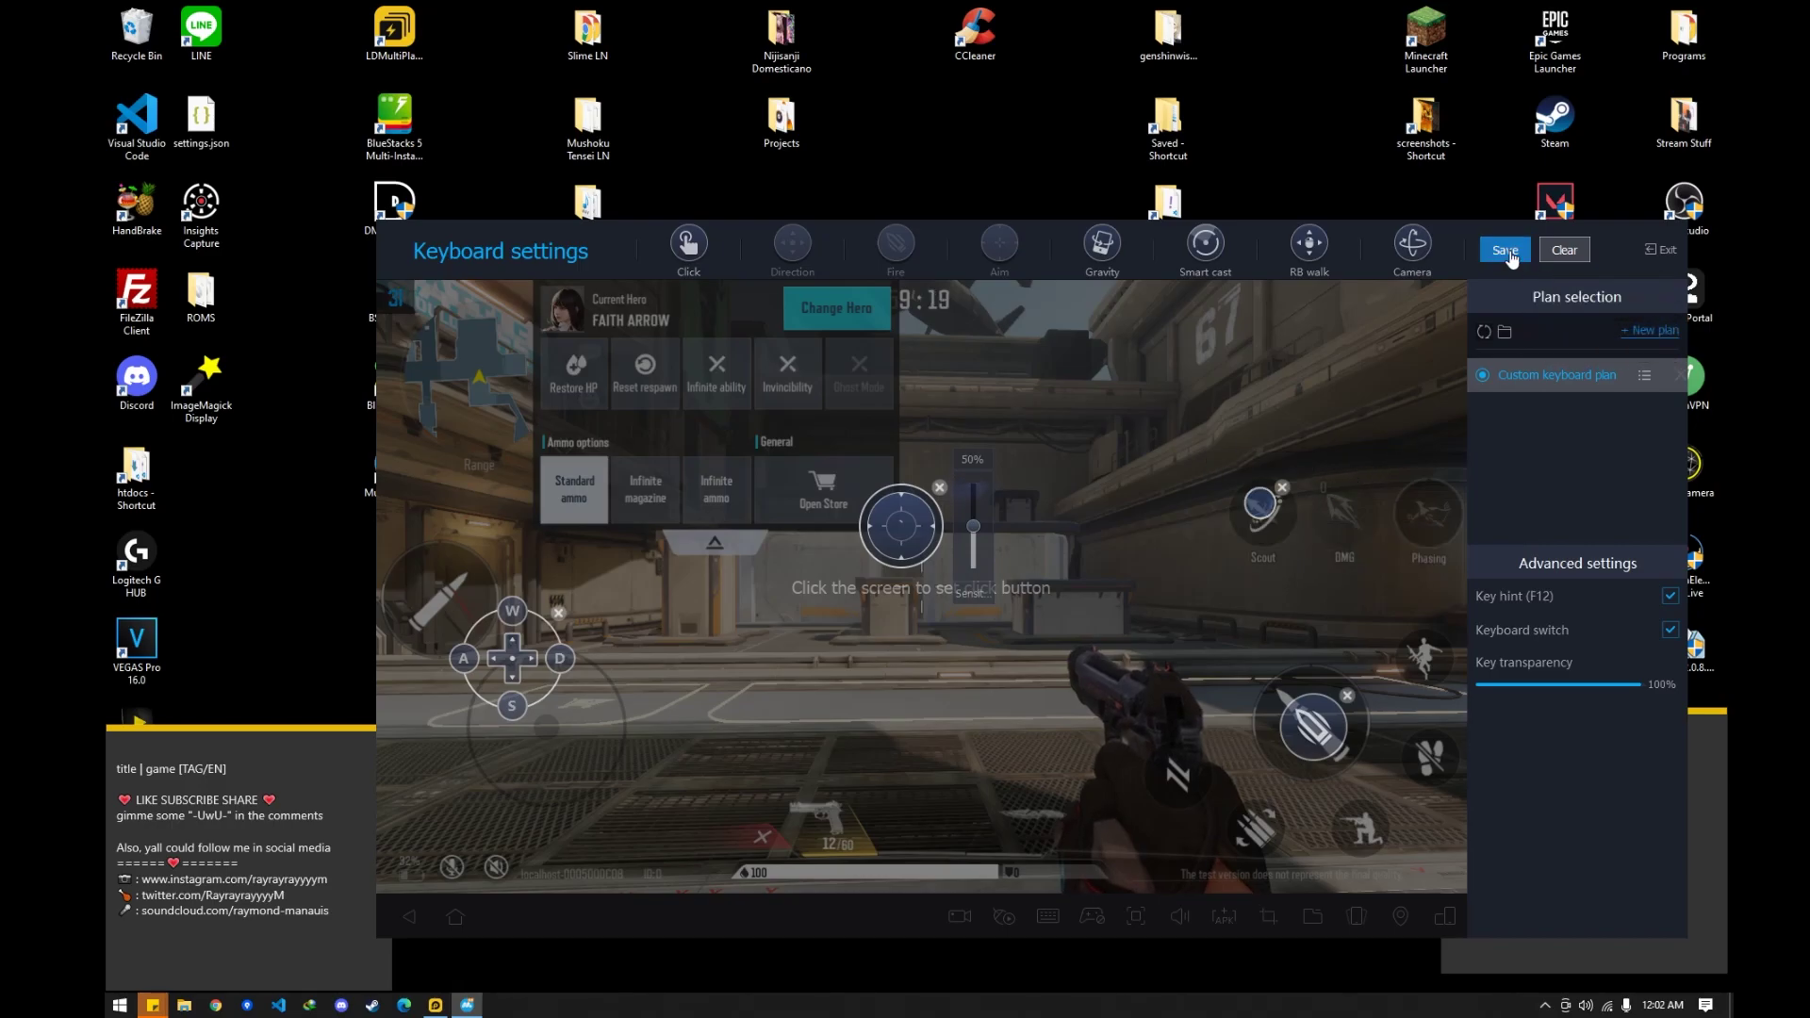
Exit the keyboard editor, maximize the emulator to check the key hints, then restore it
{"action": "left_click", "coordinate": [1660, 249]}
{"action": "left_click_drag", "start_coordinate": [1350, 254], "coordinate": [1331, 254]}
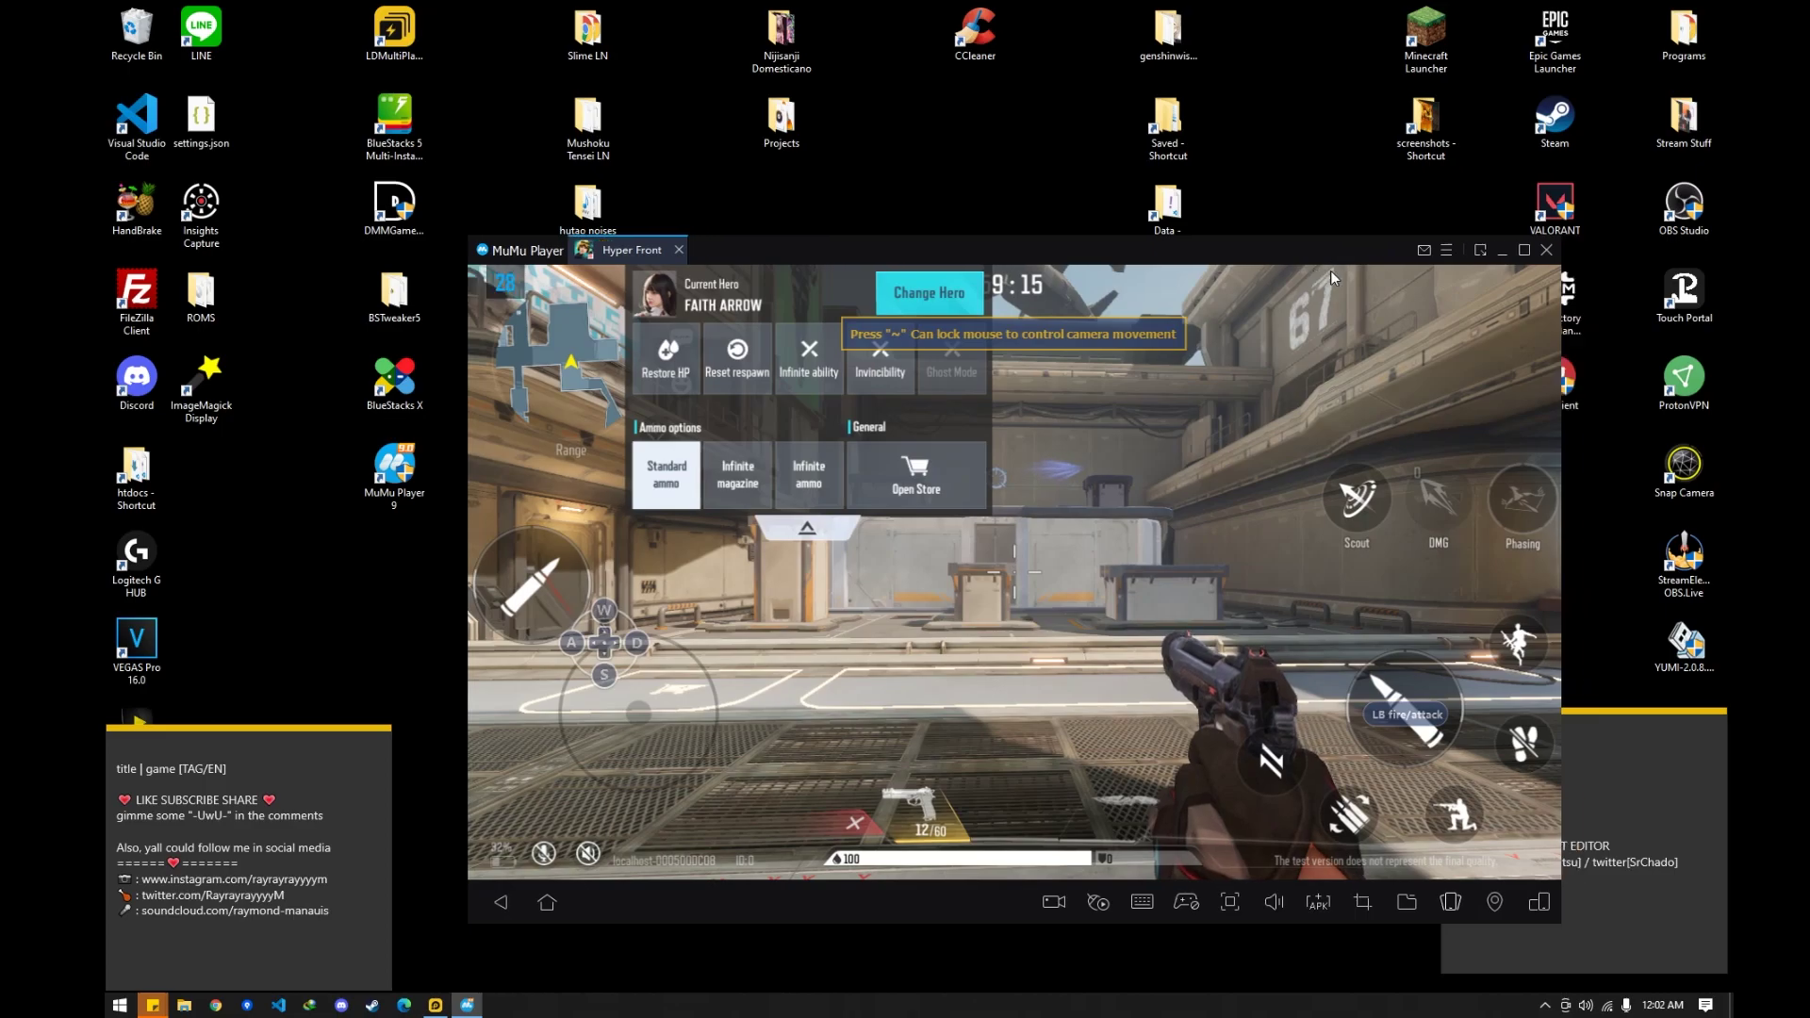
{"action": "left_click", "coordinate": [1522, 251]}
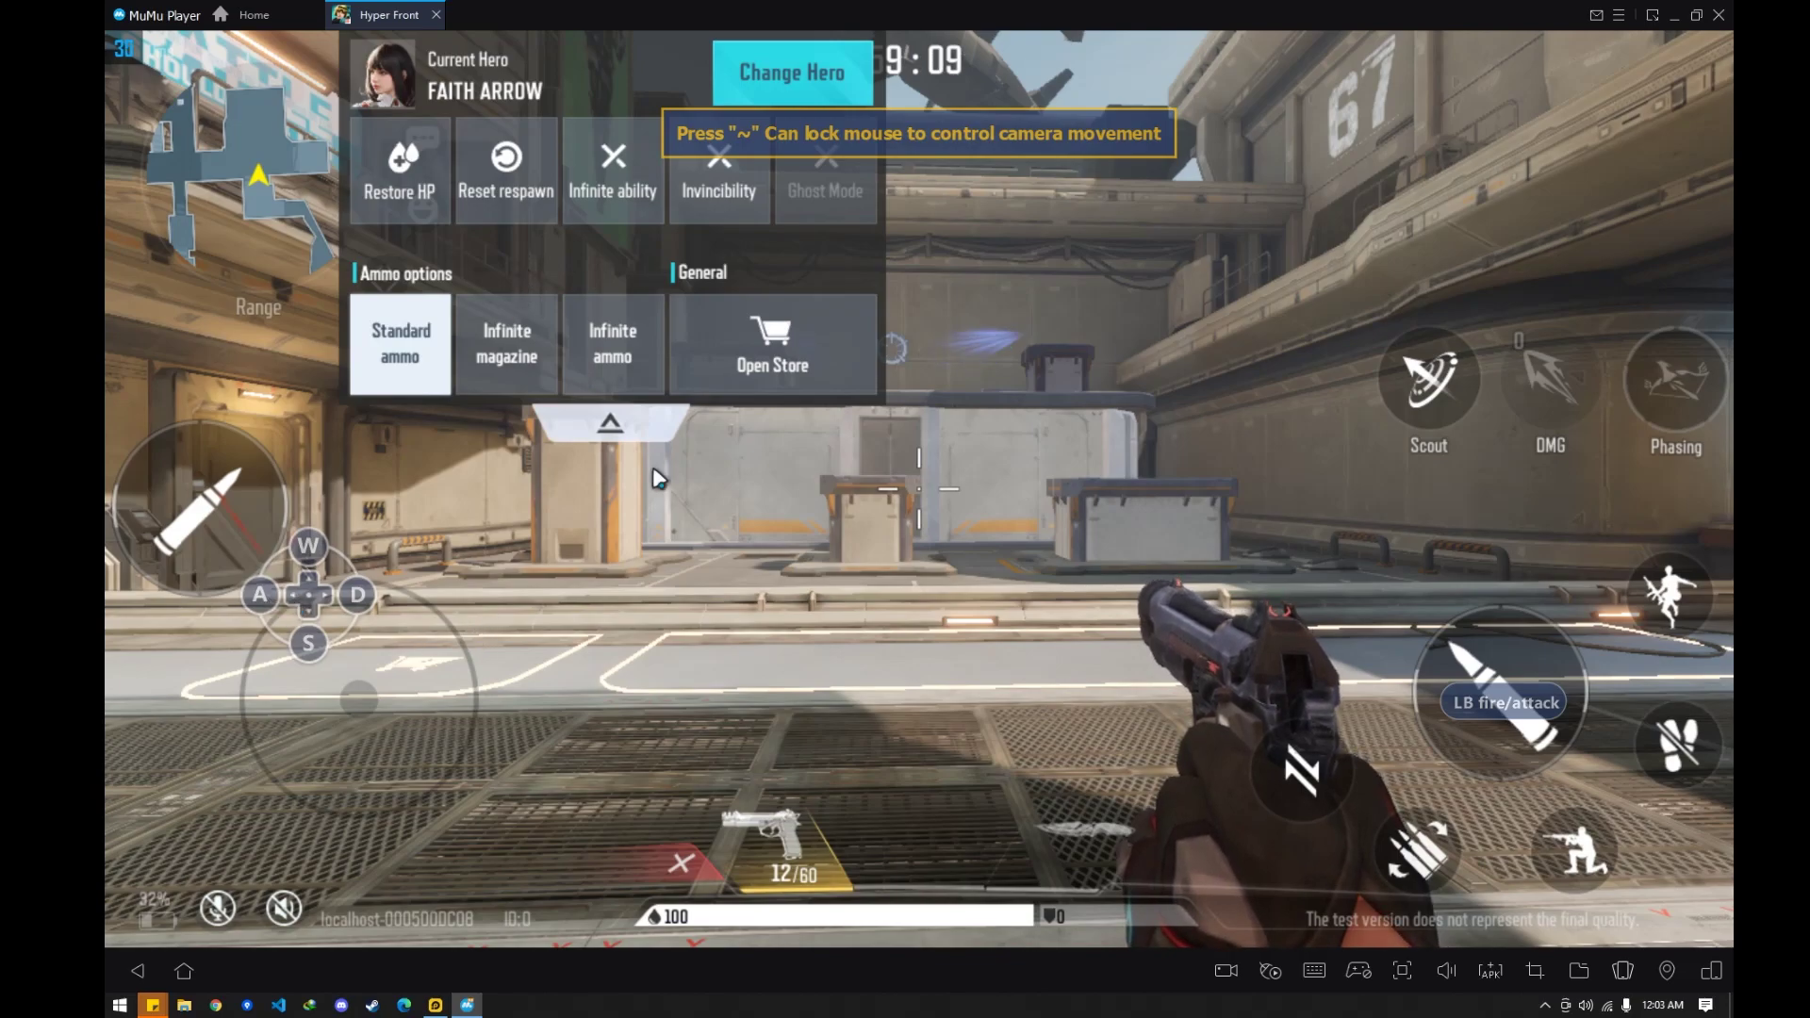
{"action": "key", "text": "super+Down"}
Enlarge the WASD movement pad and shift it slightly lower, then save and exit the editor
{"action": "key", "text": "alt+1"}
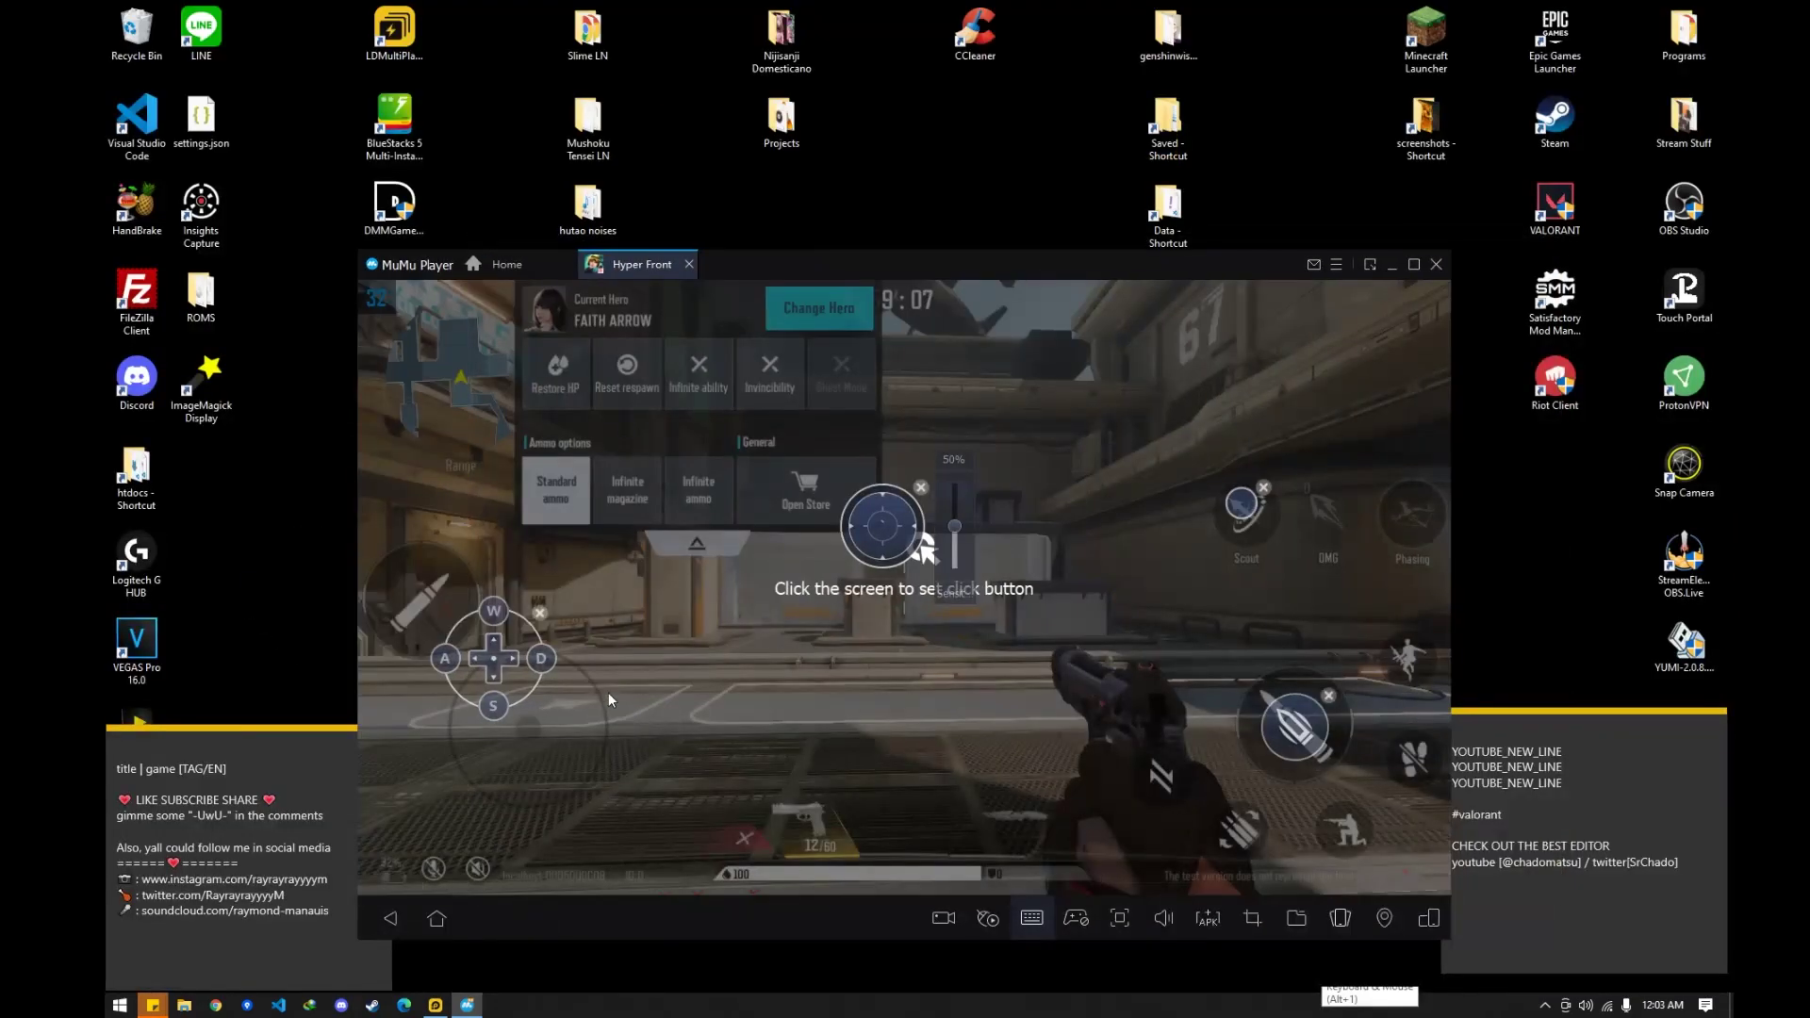
{"action": "left_click", "coordinate": [521, 712]}
{"action": "left_click_drag", "start_coordinate": [520, 712], "coordinate": [531, 730]}
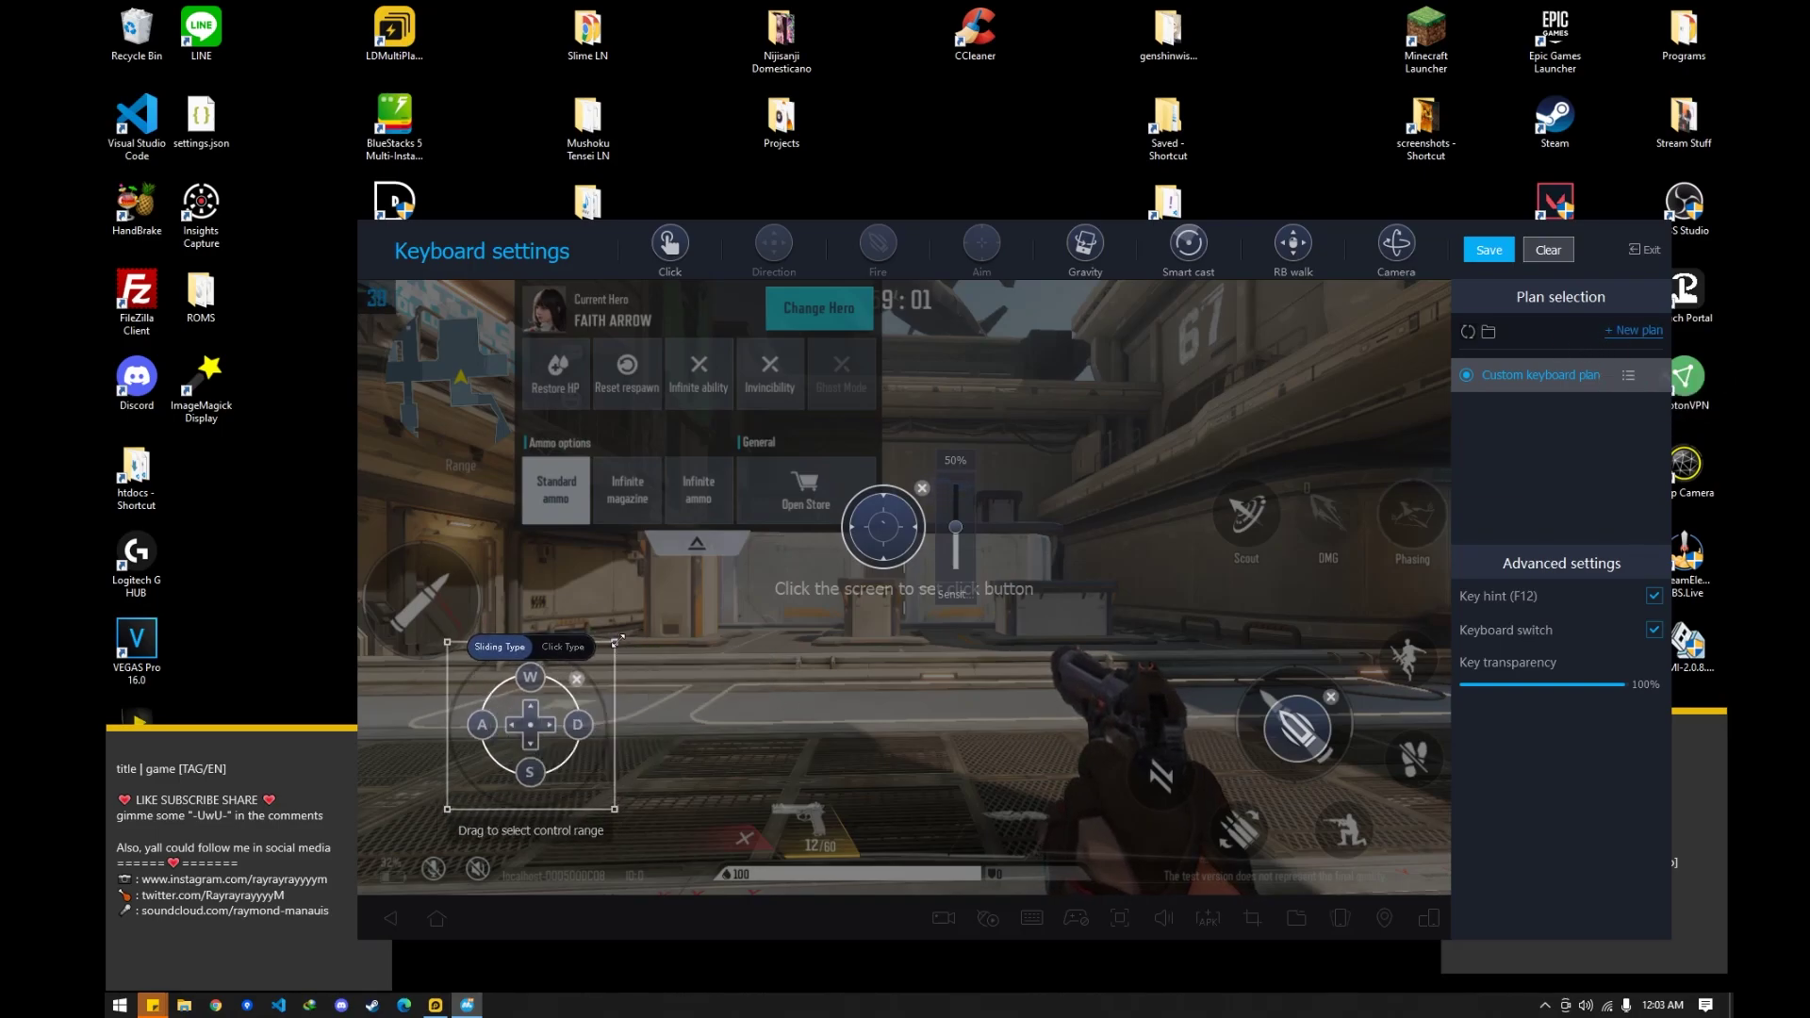
{"action": "left_click_drag", "start_coordinate": [618, 639], "coordinate": [672, 595]}
{"action": "left_click_drag", "start_coordinate": [565, 723], "coordinate": [552, 726]}
{"action": "left_click", "coordinate": [1499, 252]}
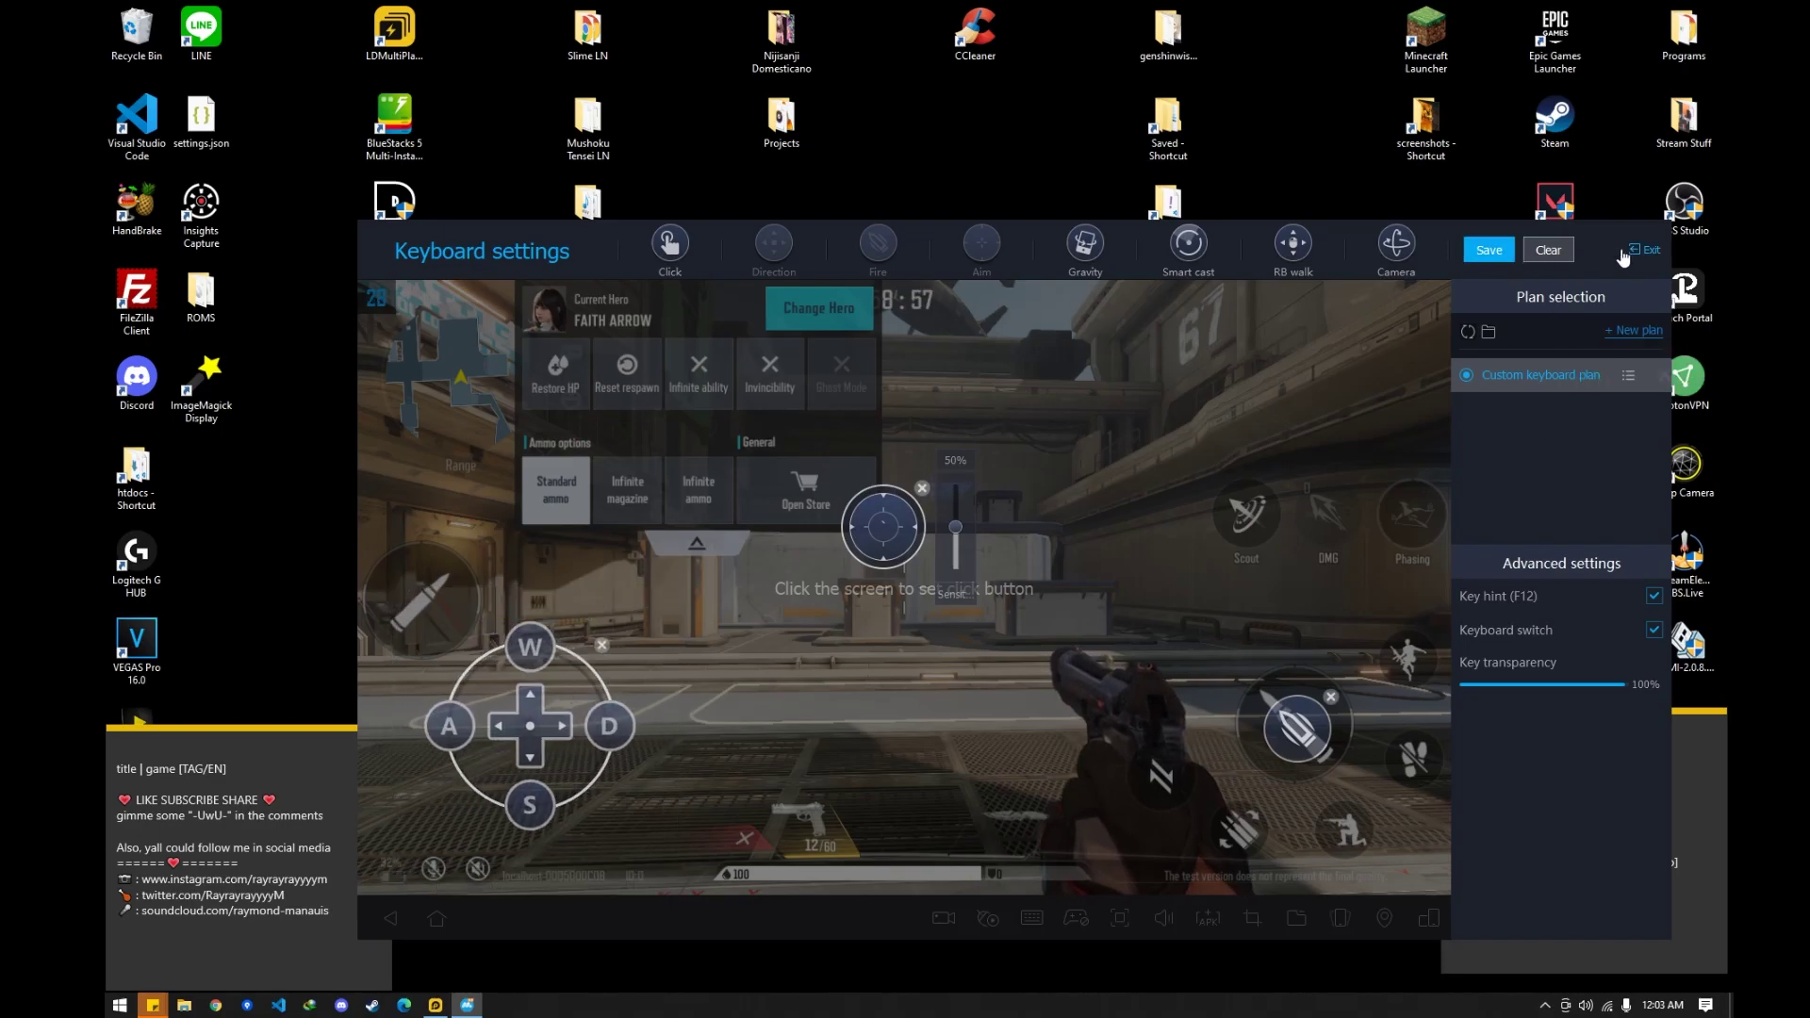
{"action": "left_click", "coordinate": [1644, 250]}
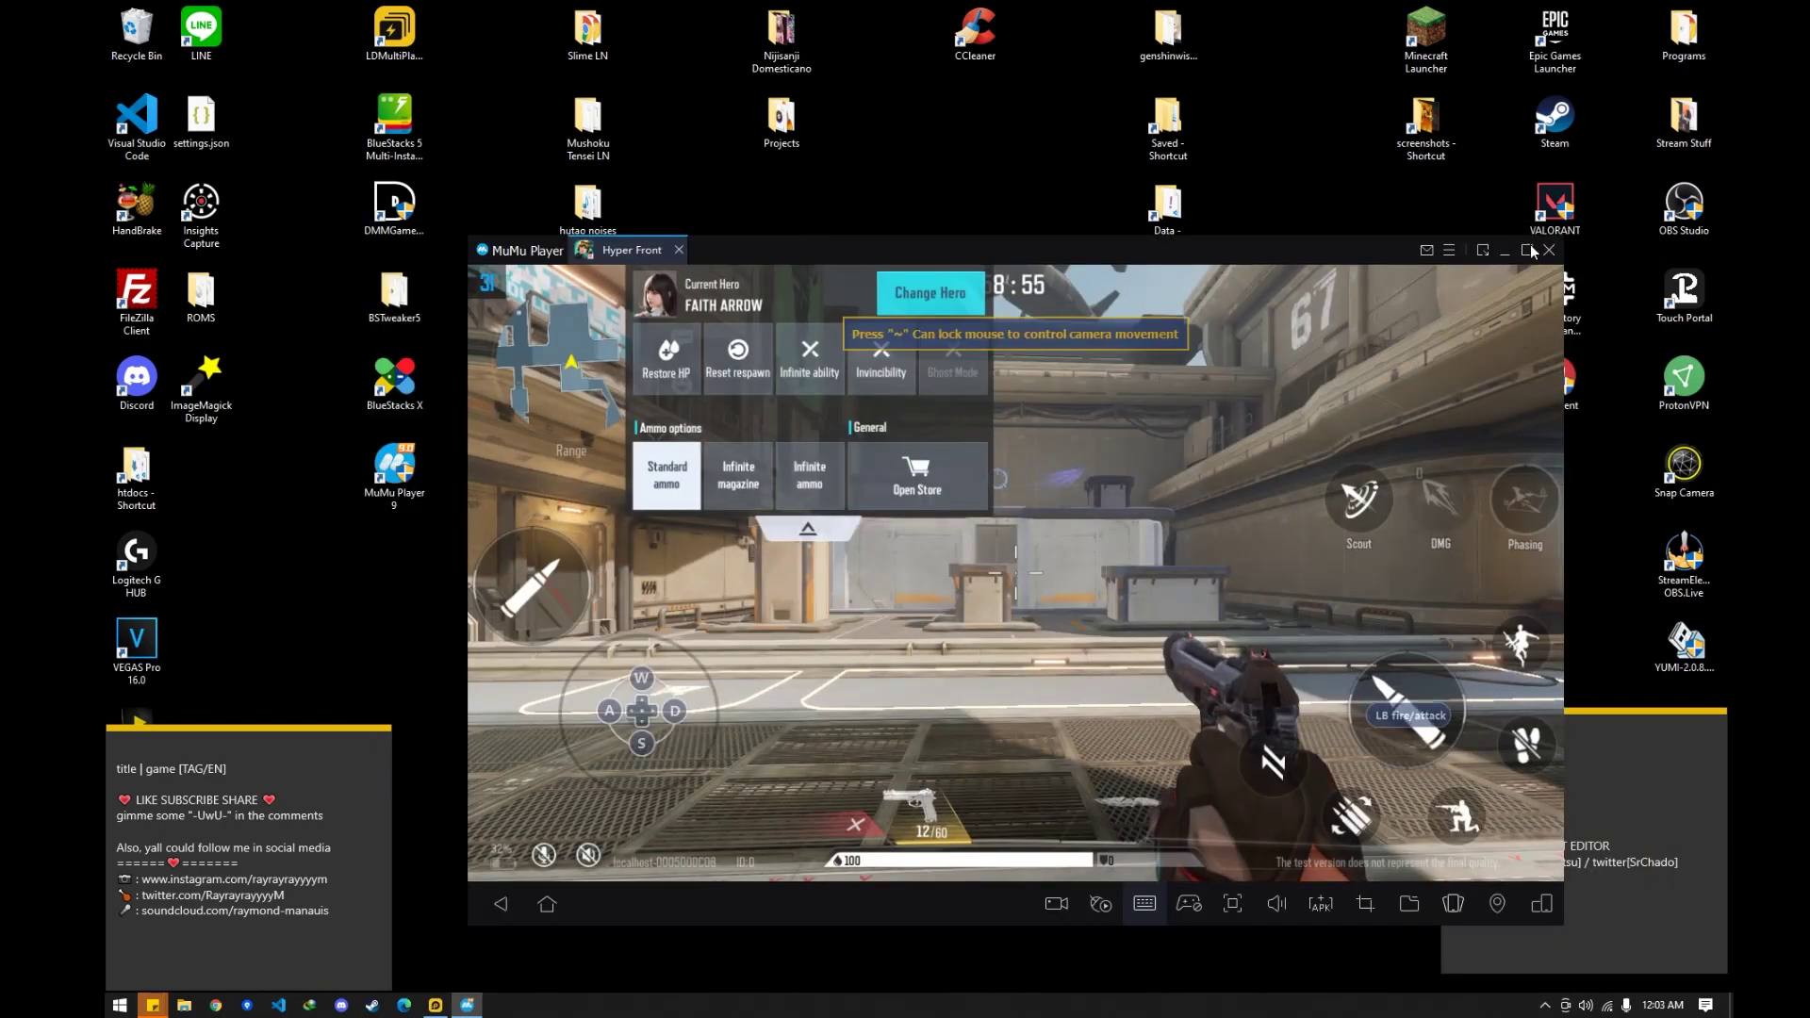